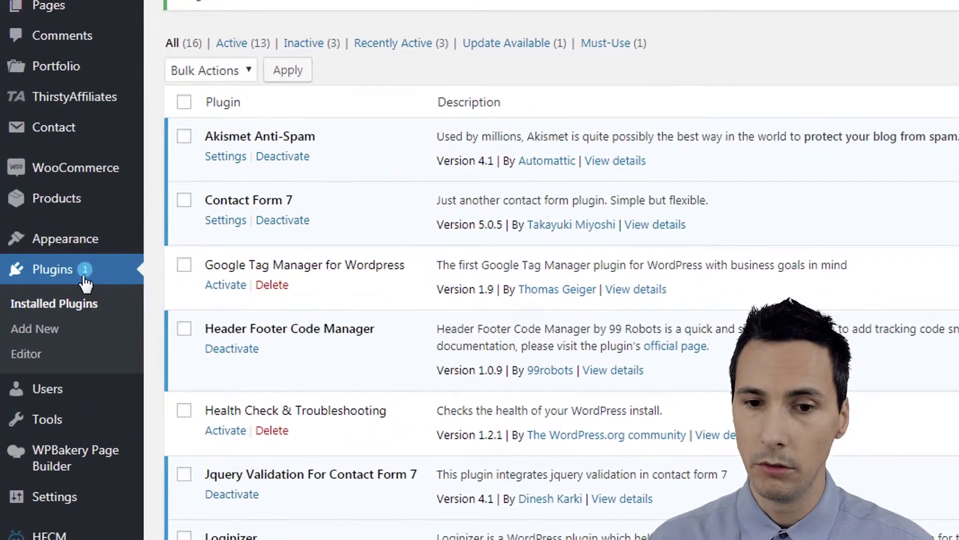
# Activate the Google Tag Manager for WordPress plugin, open its settings, and bring up the GTM workspace.
pyautogui.click(231, 286)
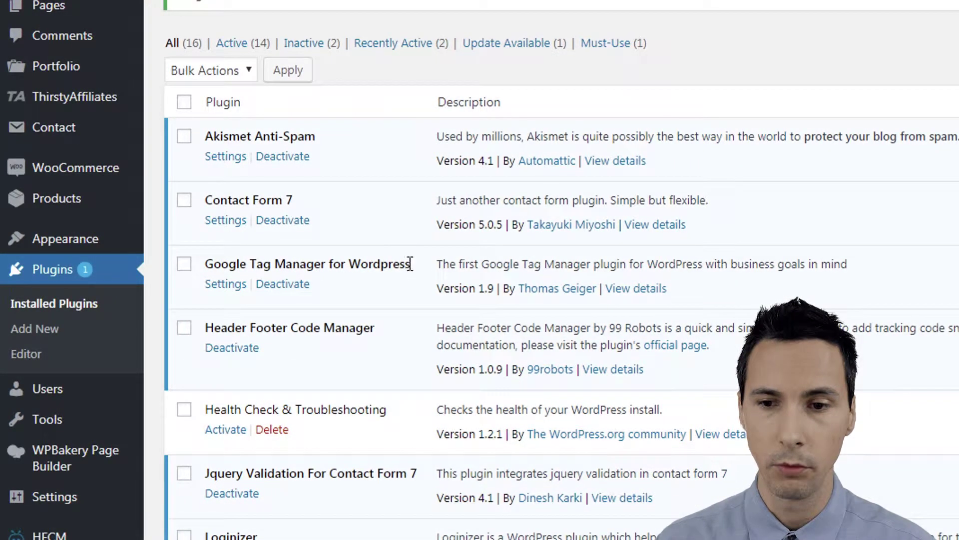
pyautogui.click(227, 284)
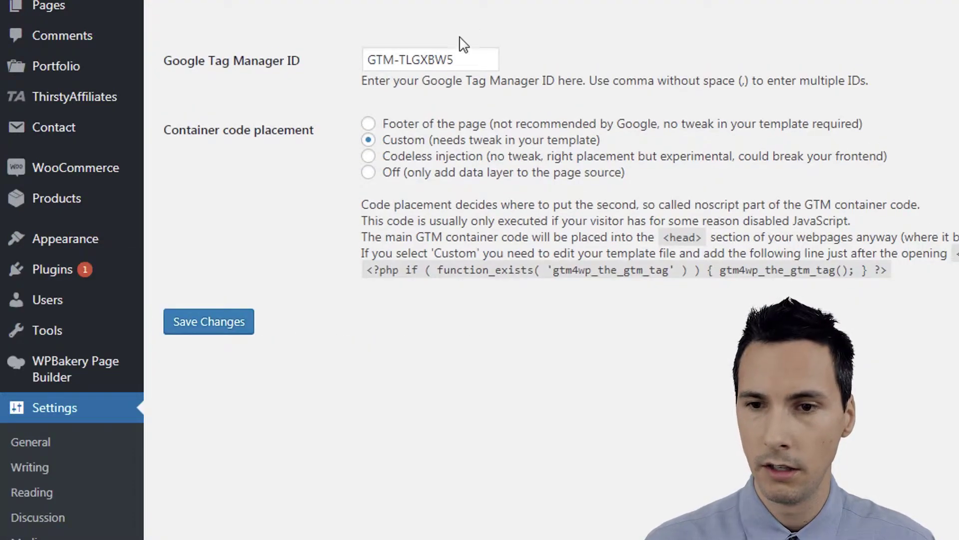
pyautogui.moveTo(464, 61); pyautogui.dragTo(342, 43)
pyautogui.hotkey('ctrl', 'c')
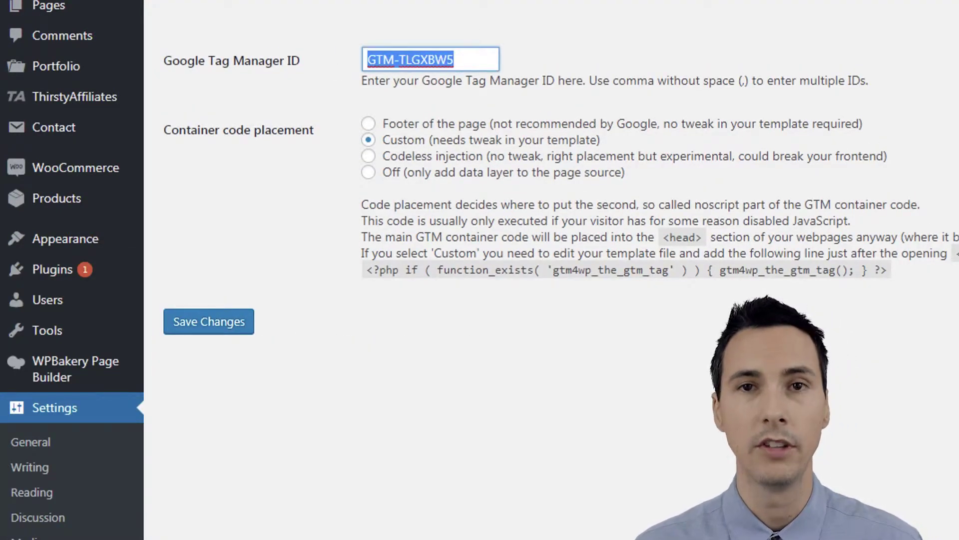
pyautogui.click(289, 9)
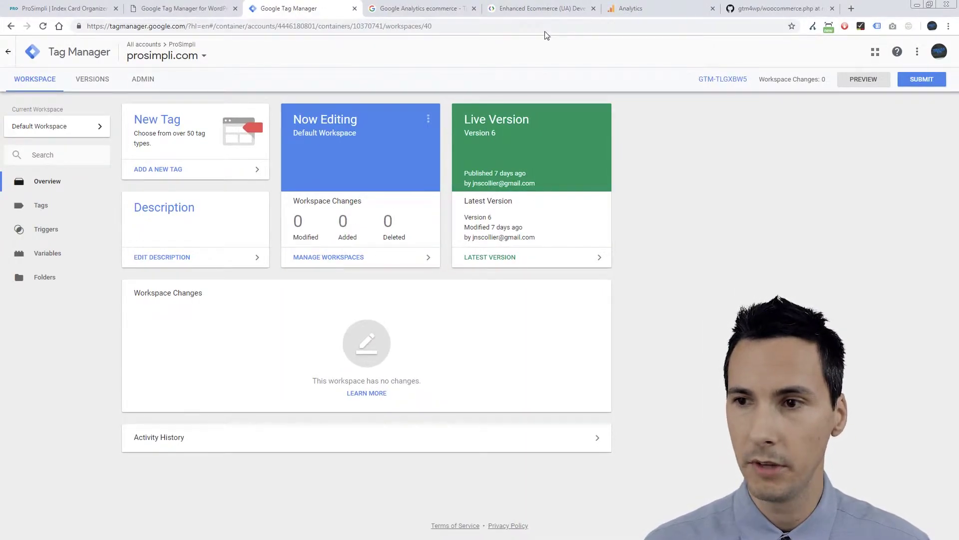
# Copy container ID GTM-TLGXBW5 from the install snippet into the plugin's ID field.
pyautogui.click(630, 9)
pyautogui.click(309, 8)
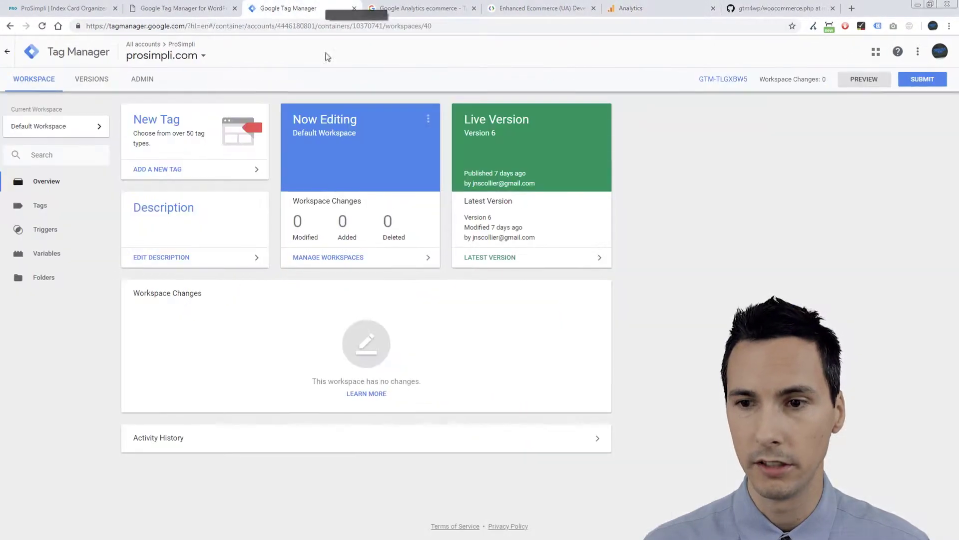
pyautogui.click(730, 80)
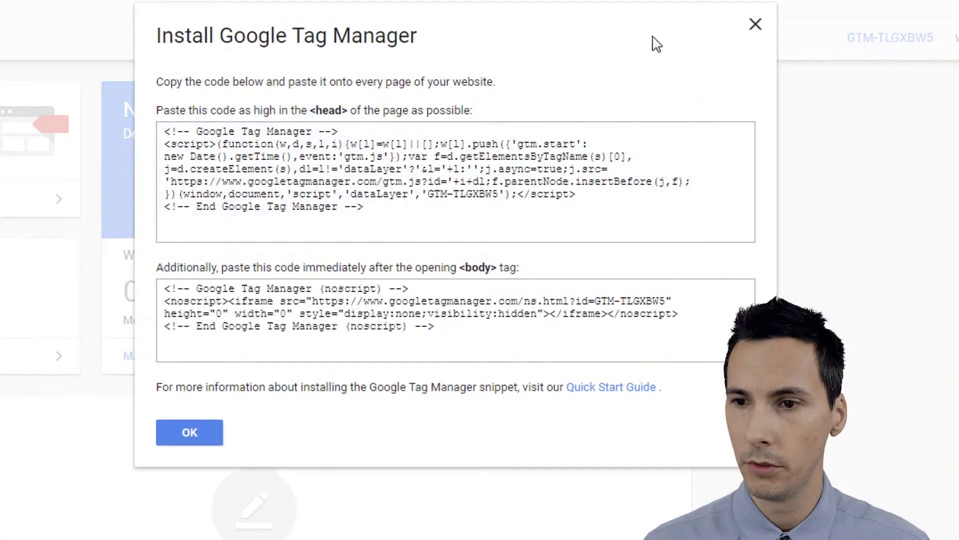
pyautogui.moveTo(504, 194); pyautogui.dragTo(439, 196)
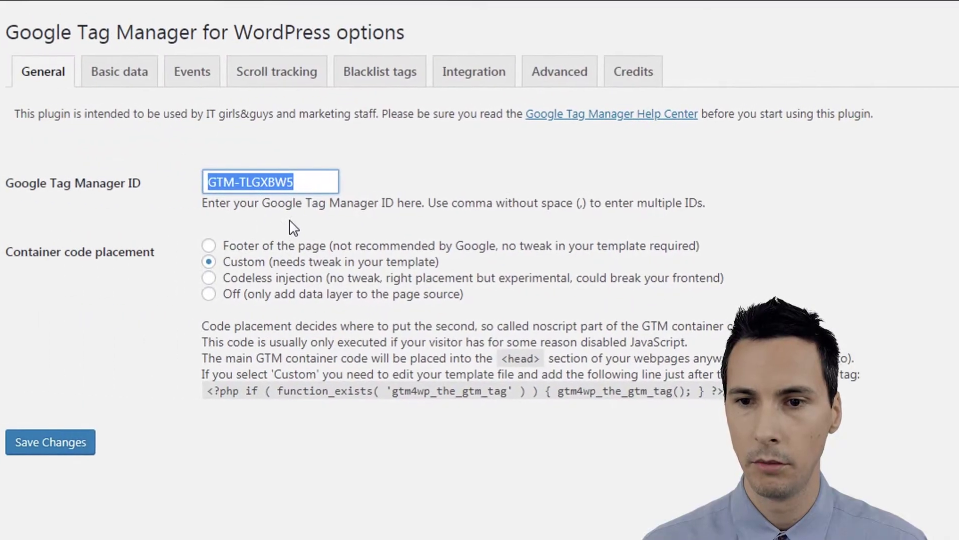
pyautogui.hotkey('ctrl', 'v')
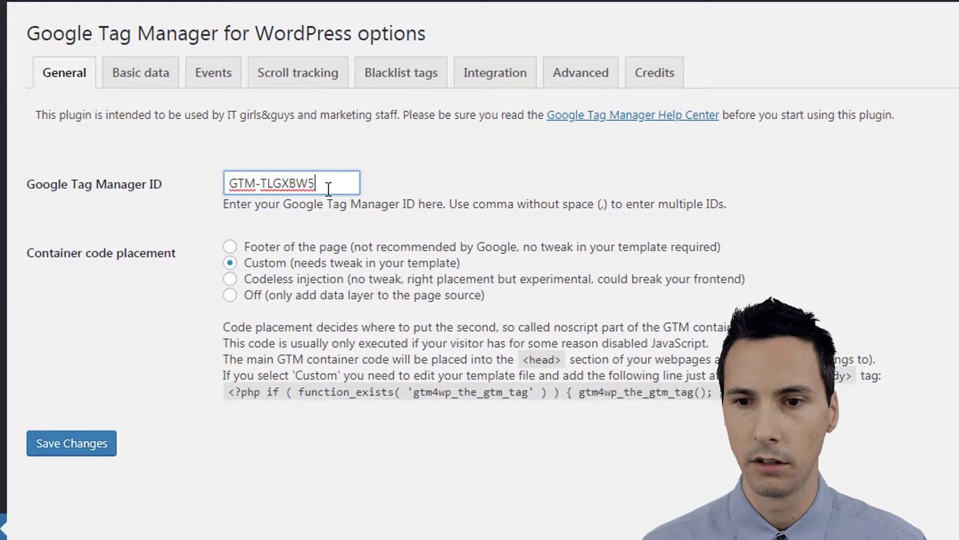
# Save the plugin's settings with the new container ID.
pyautogui.click(681, 386)
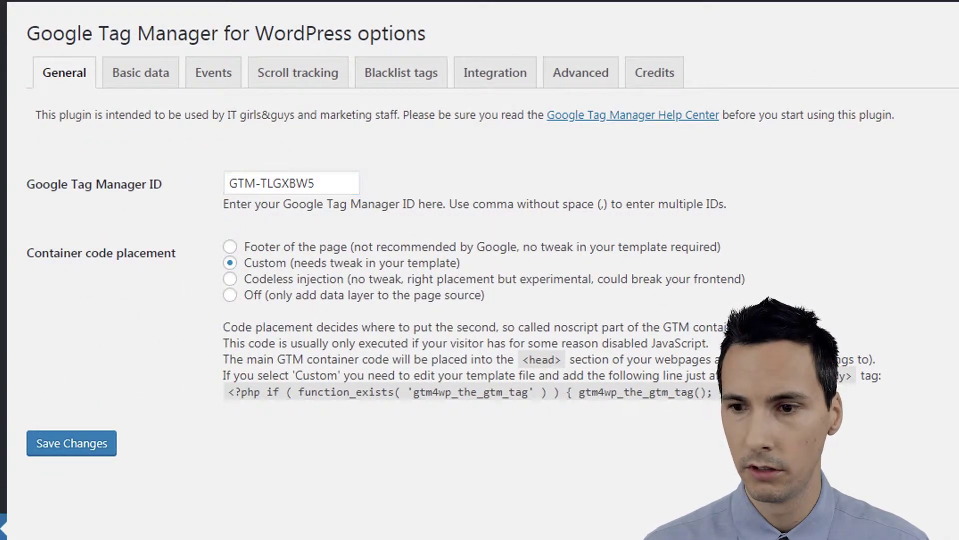
pyautogui.moveTo(730, 392); pyautogui.dragTo(228, 392)
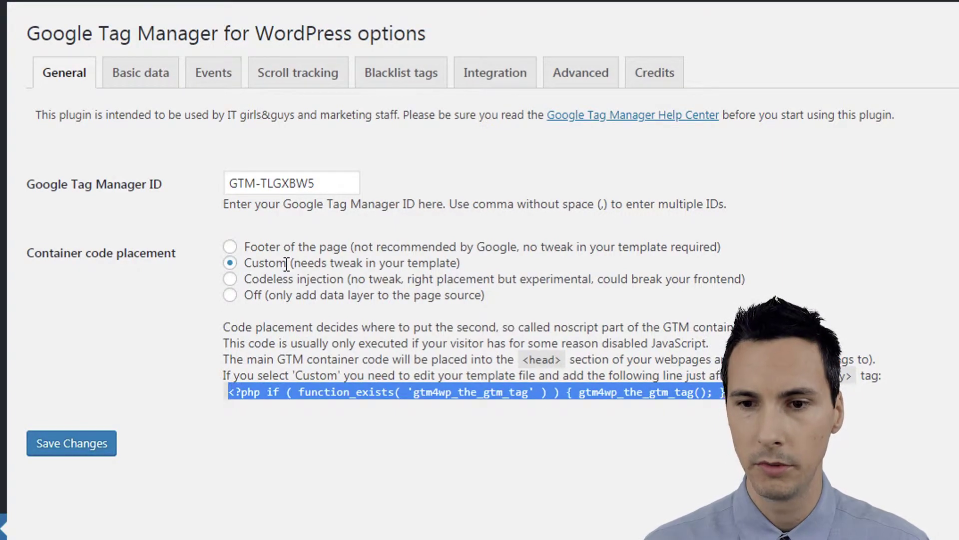
pyautogui.click(89, 446)
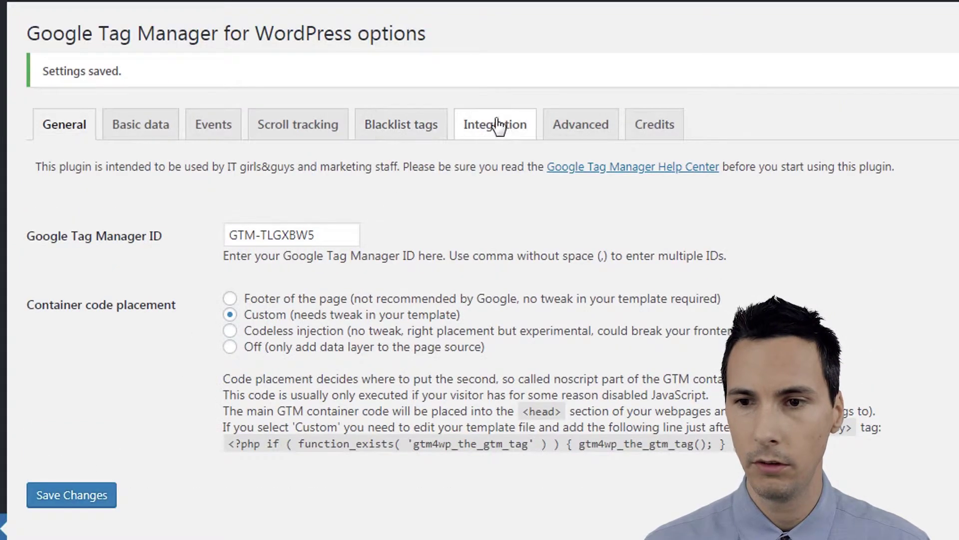
# Make sure Track enhanced e-commerce is ticked under the WooCommerce integration options.
pyautogui.click(497, 125)
pyautogui.click(217, 170)
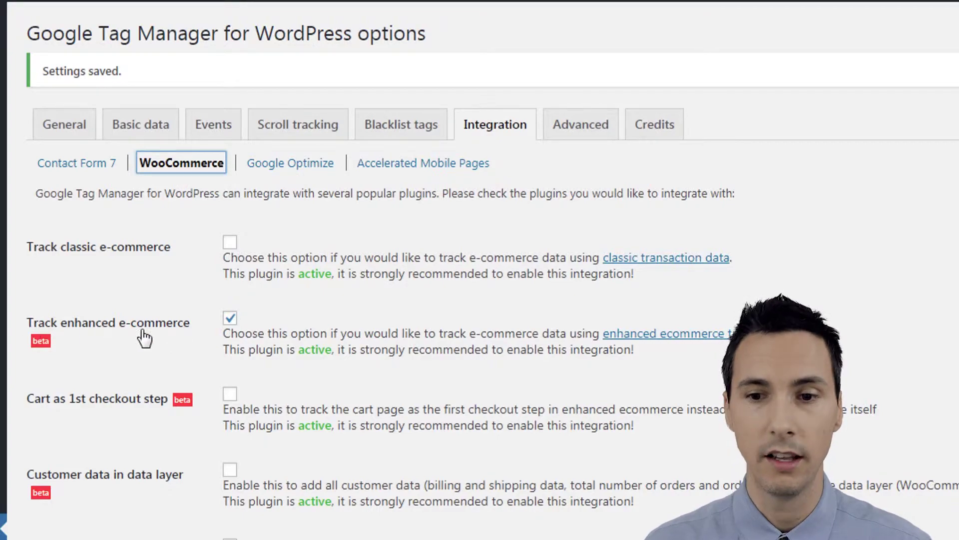
pyautogui.click(233, 319)
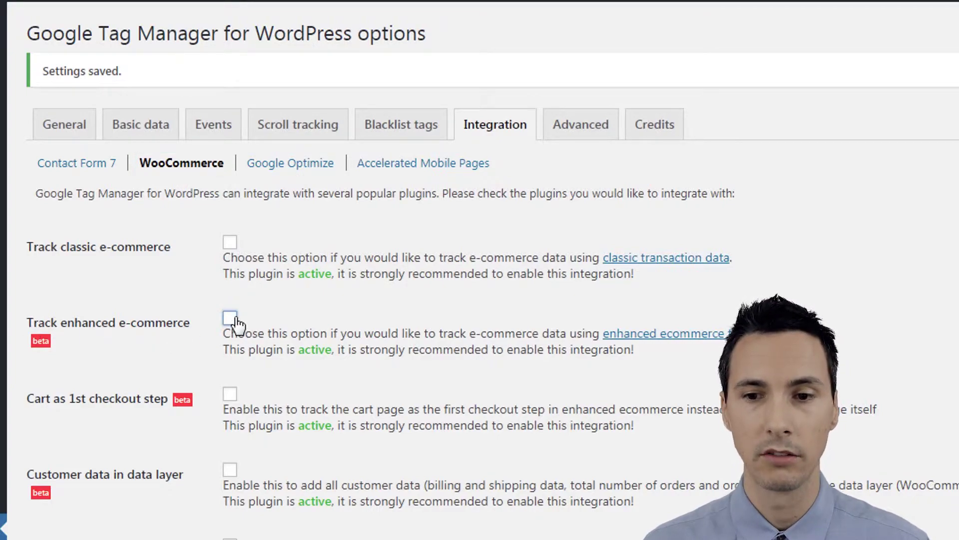
pyautogui.scroll(-8, 235, 323)
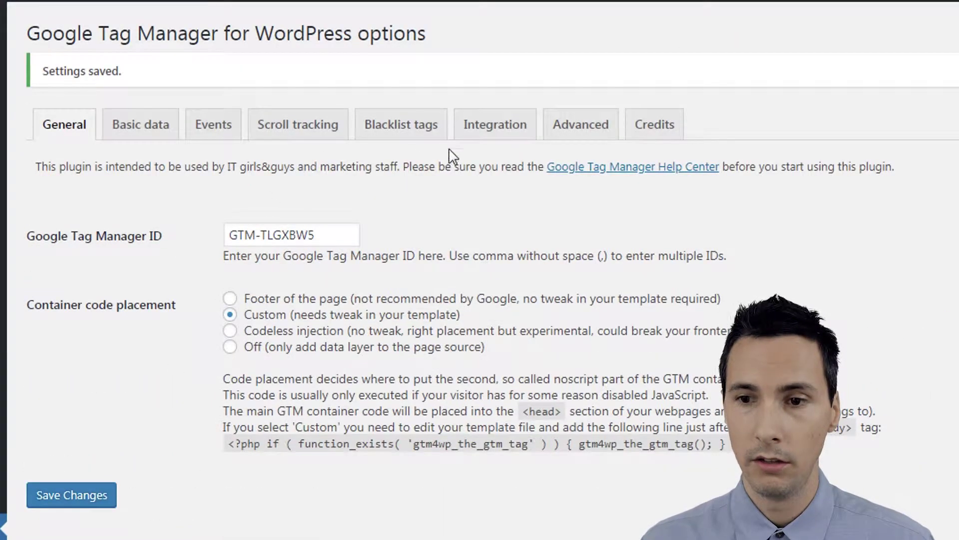
pyautogui.click(531, 131)
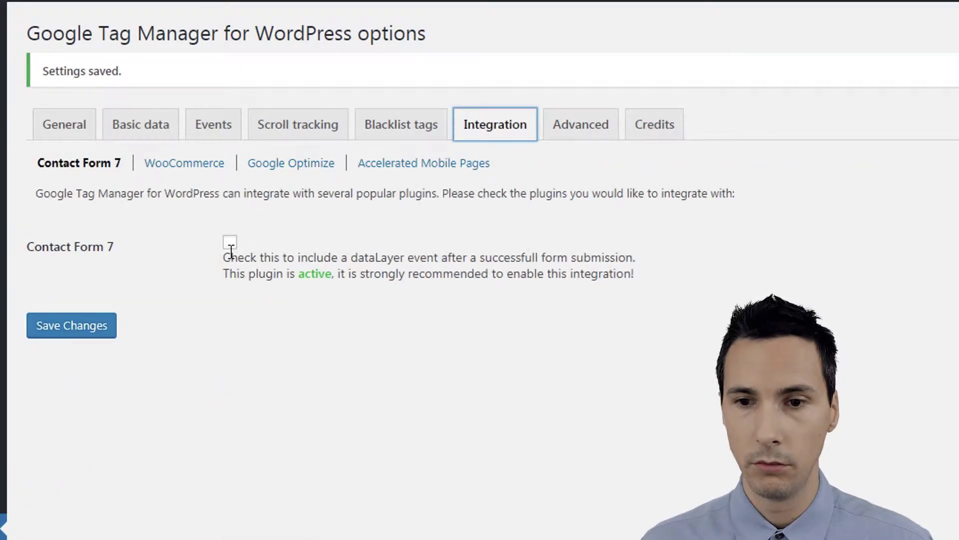
pyautogui.click(212, 165)
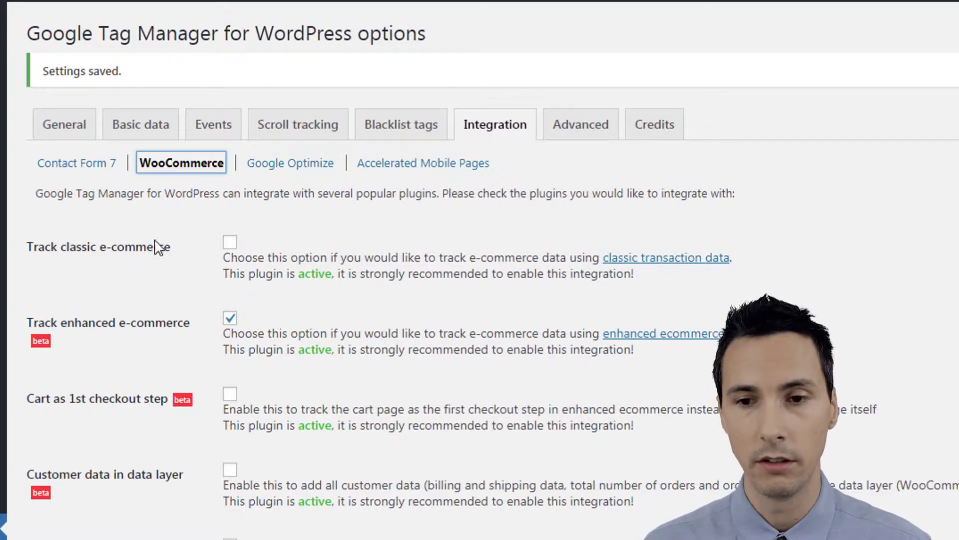
# Open the Unicon header template and confirm gtm4wp_the_gtm_tag() follows <body> on line 20.
pyautogui.click(93, 134)
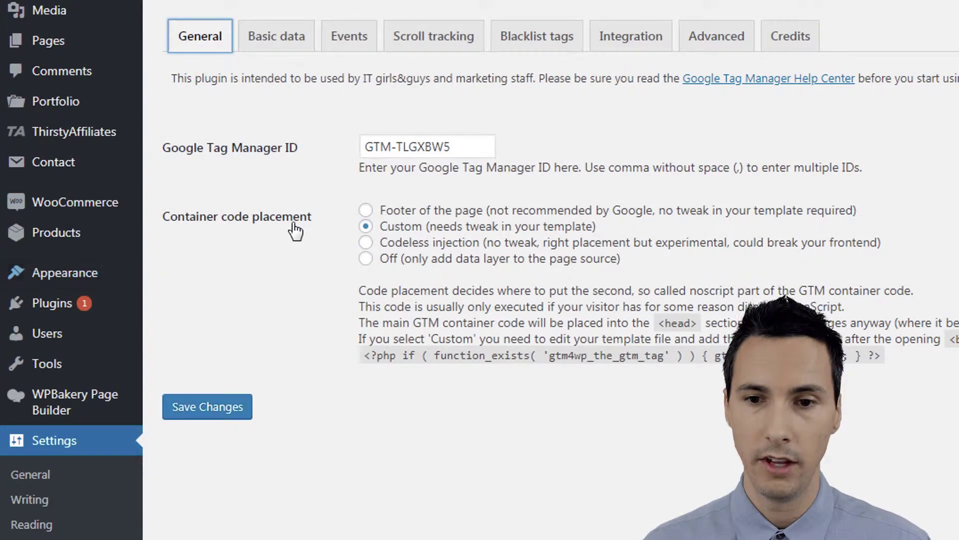
pyautogui.moveTo(117, 304)
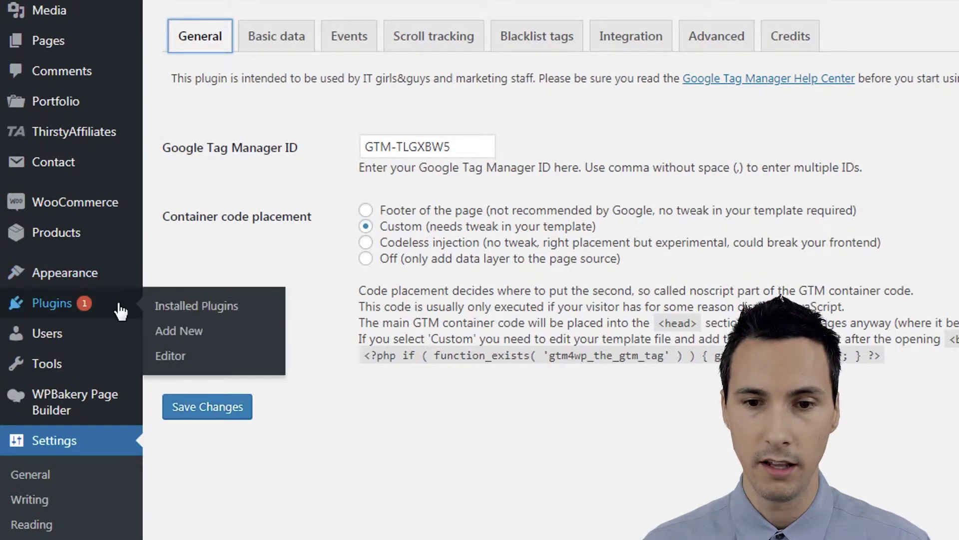
pyautogui.click(534, 370)
pyautogui.moveTo(75, 274)
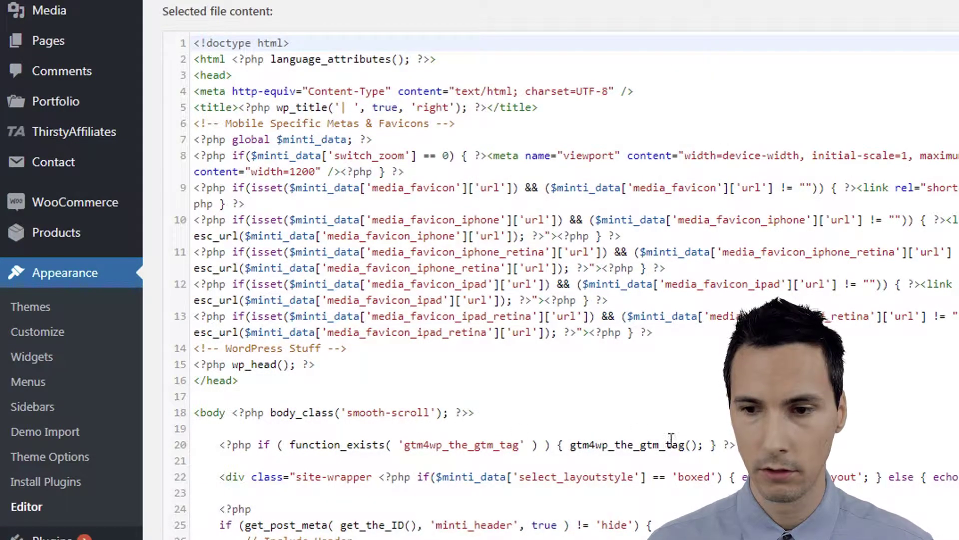
pyautogui.moveTo(735, 444); pyautogui.dragTo(229, 444)
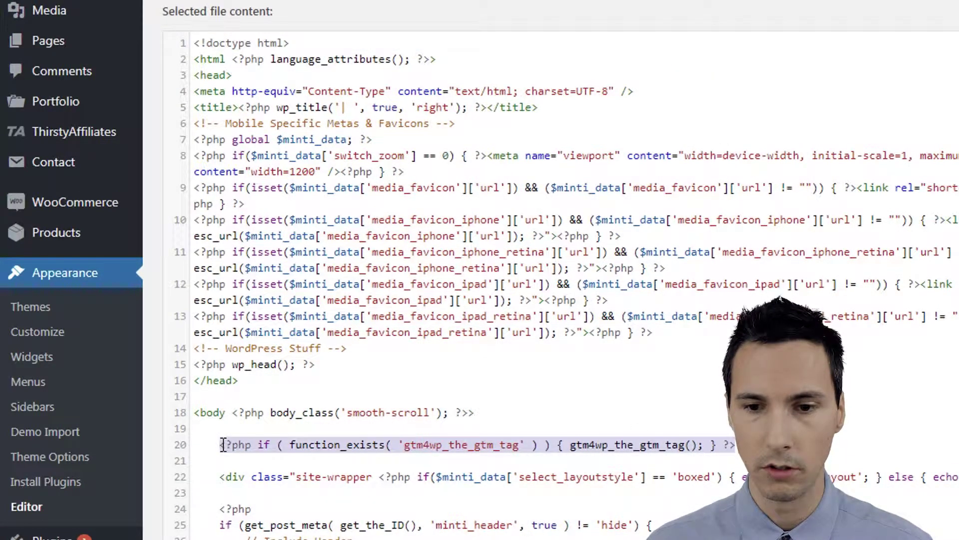
pyautogui.click(263, 445)
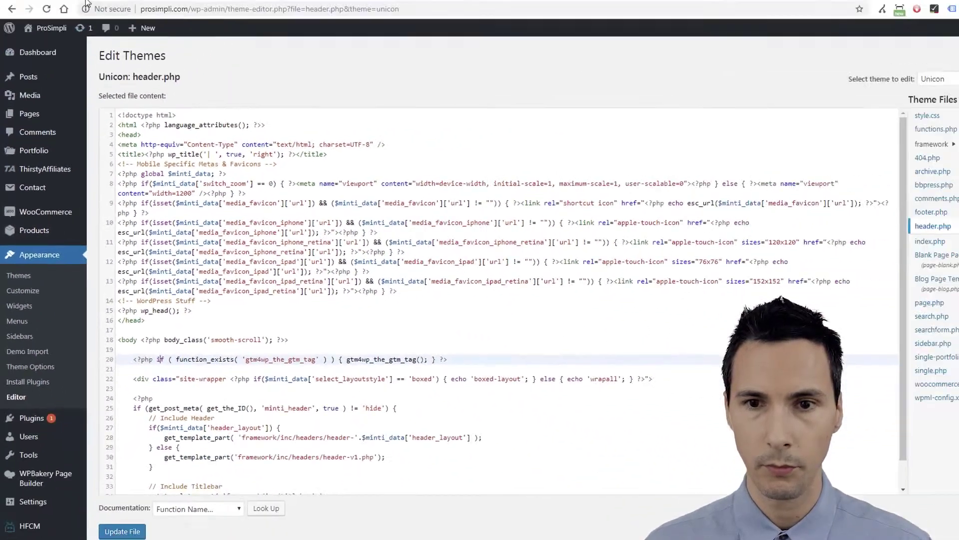
# Reload the ProSimpli store homepage and run Tag Assistant to list the detected tags.
pyautogui.click(60, 8)
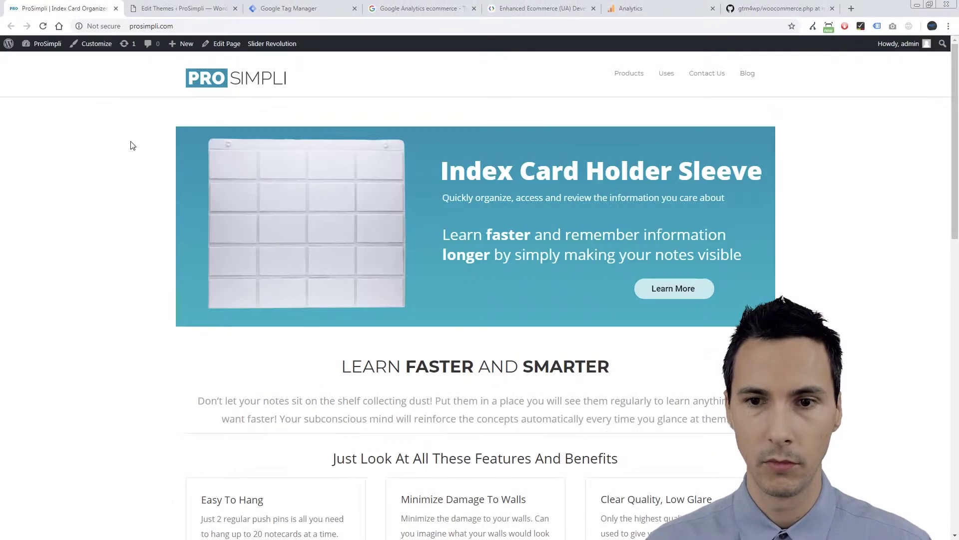
pyautogui.press('F5')
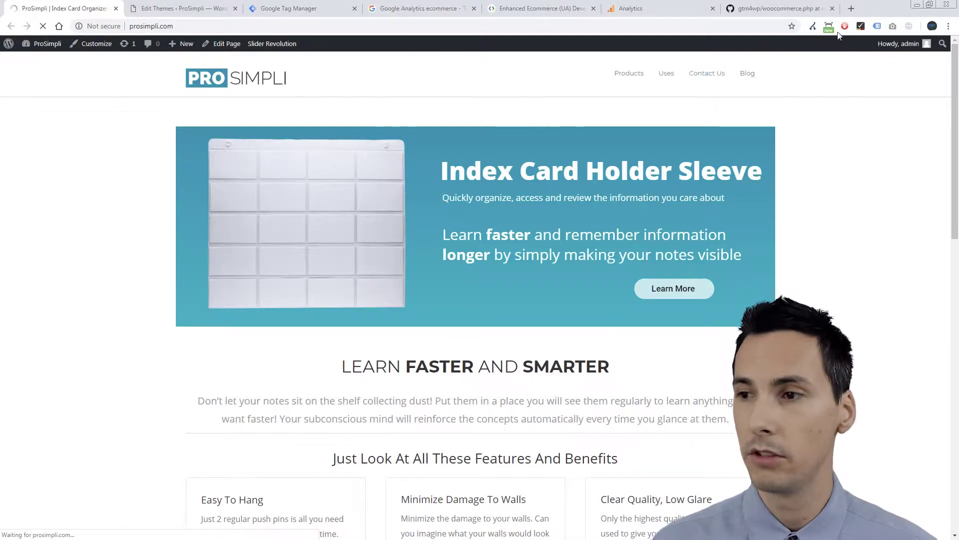
pyautogui.click(876, 26)
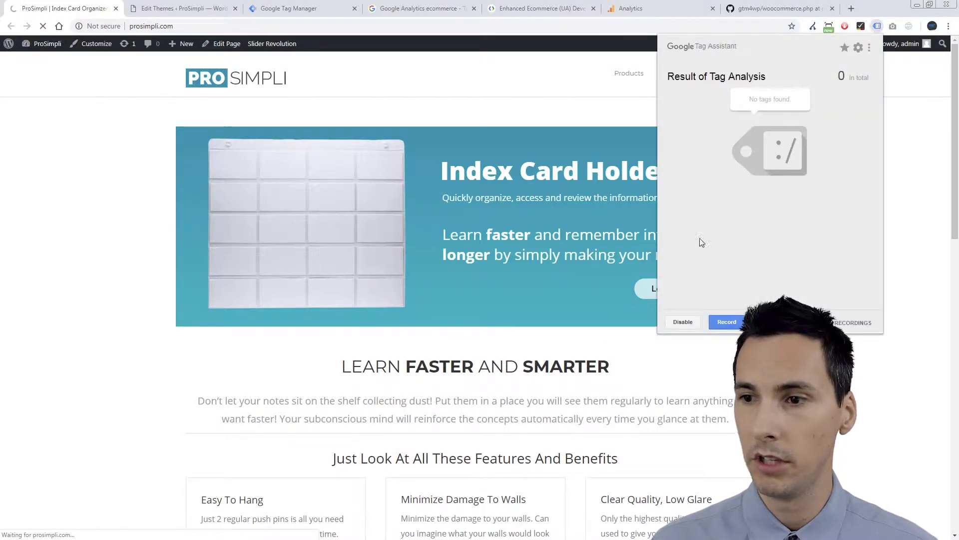
pyautogui.click(486, 98)
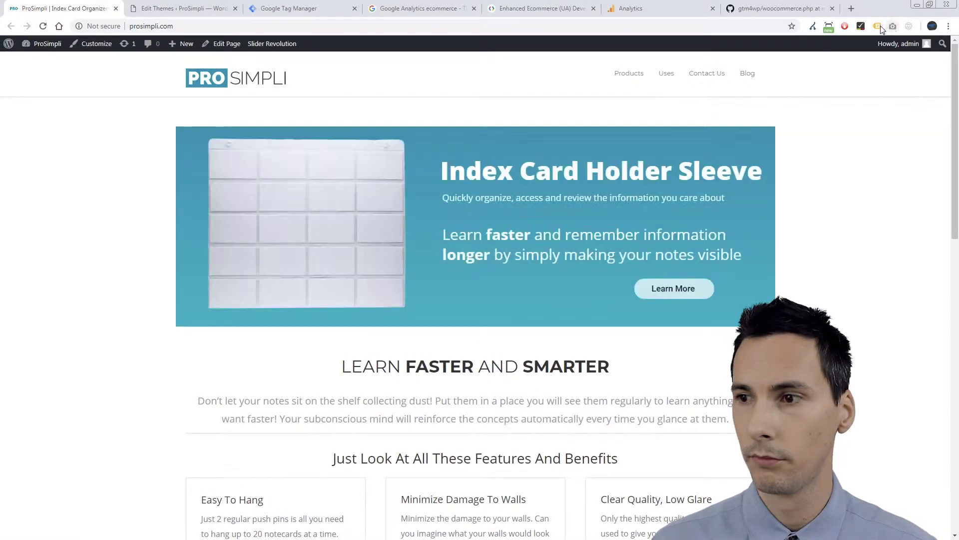
pyautogui.click(650, 8)
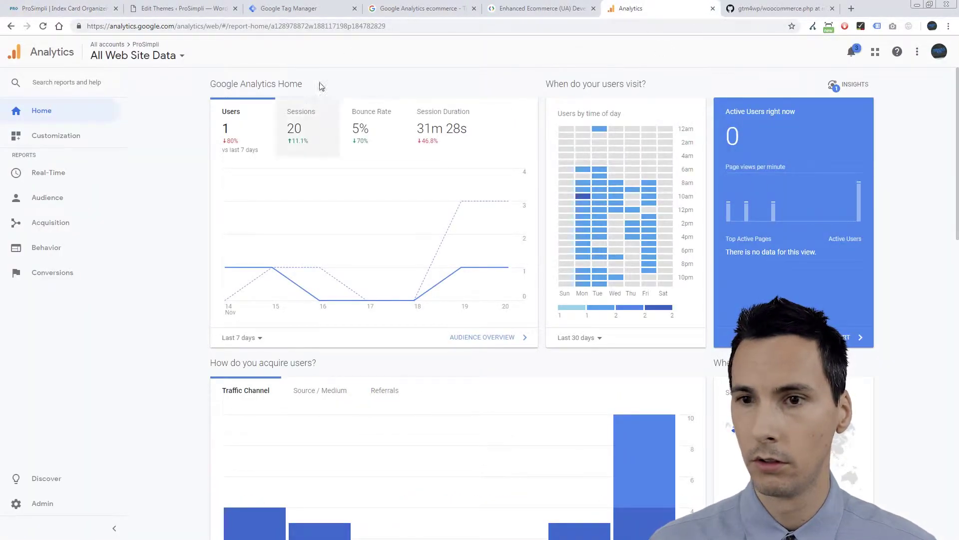
pyautogui.click(60, 8)
pyautogui.click(877, 26)
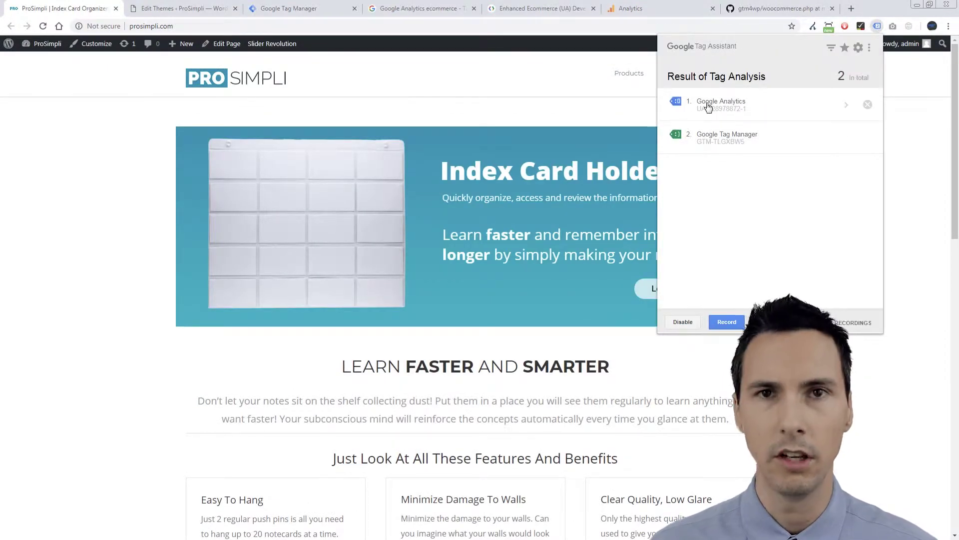
# Inspect the detected Google Tag Manager and Google Analytics tags' details.
pyautogui.click(725, 138)
pyautogui.click(668, 70)
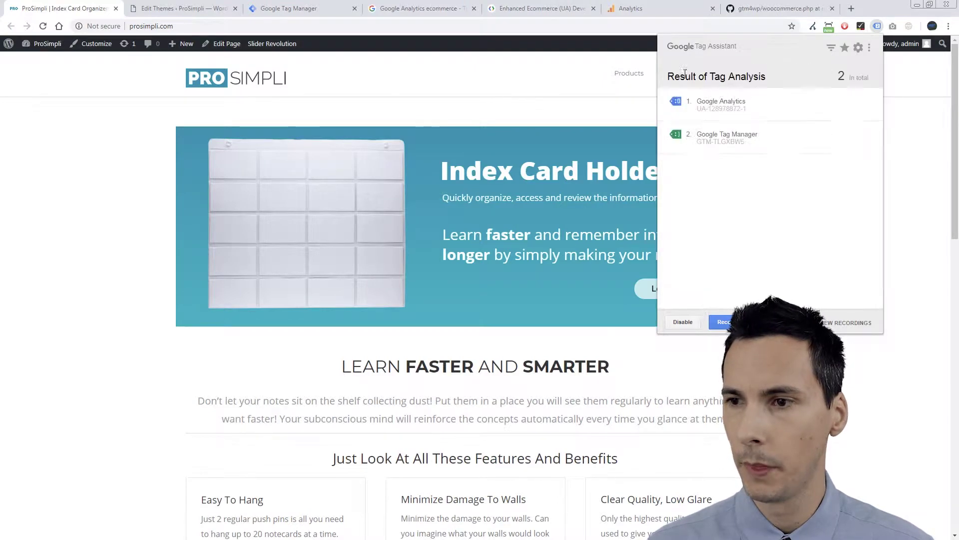
pyautogui.click(728, 102)
pyautogui.click(667, 68)
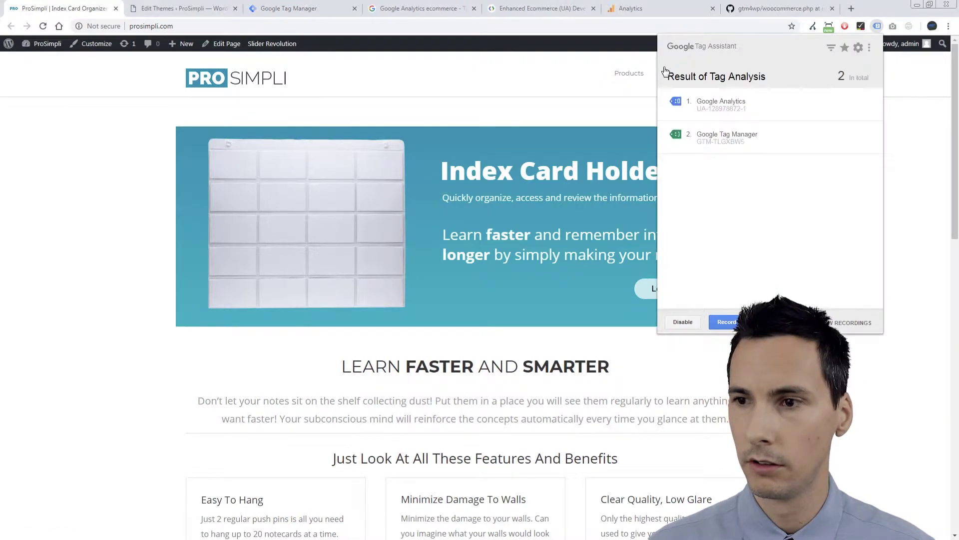
pyautogui.click(288, 8)
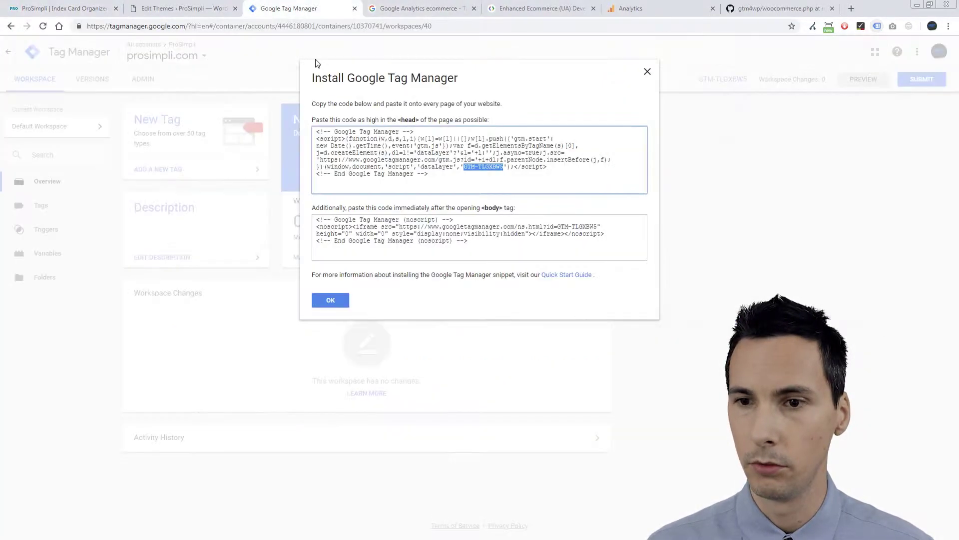
pyautogui.click(336, 299)
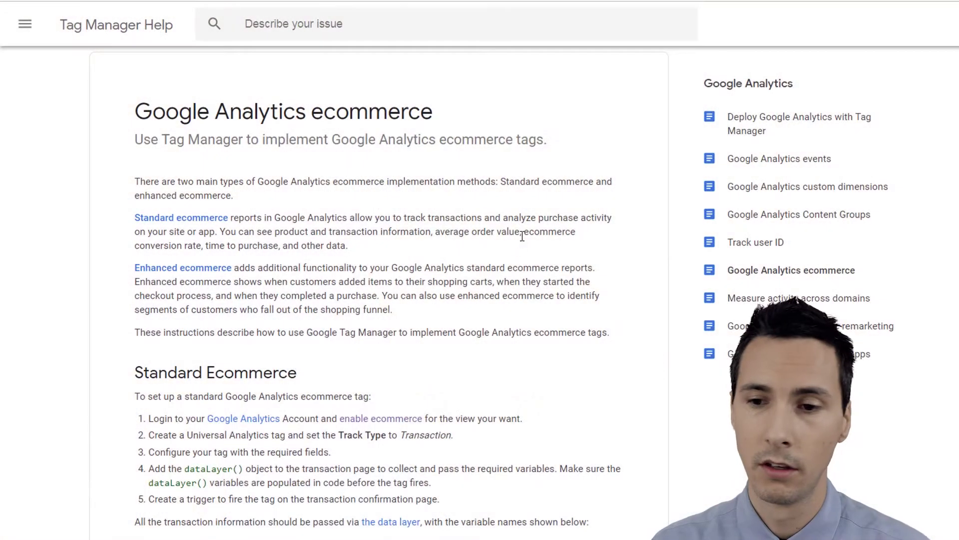
# Review the help article's Transaction Data and Product Data tables, then open Google Analytics admin.
pyautogui.scroll(-9, 522, 236)
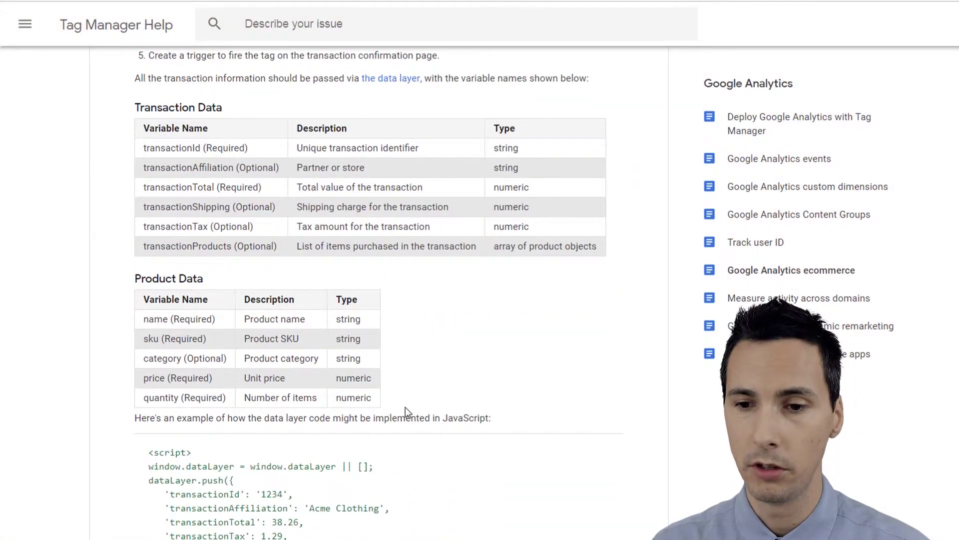
pyautogui.moveTo(228, 397); pyautogui.dragTo(366, 291)
pyautogui.click(393, 300)
pyautogui.scroll(-15, 406, 304)
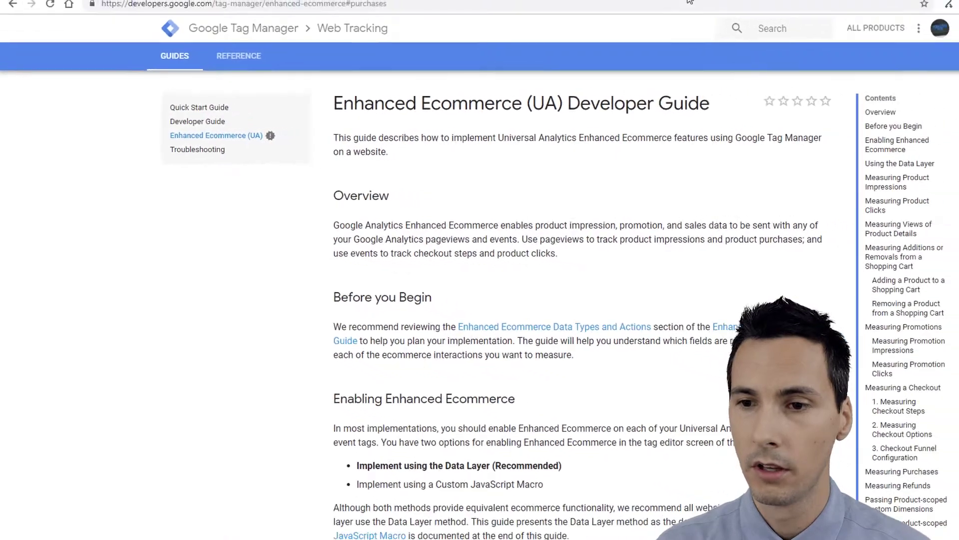
pyautogui.click(632, 8)
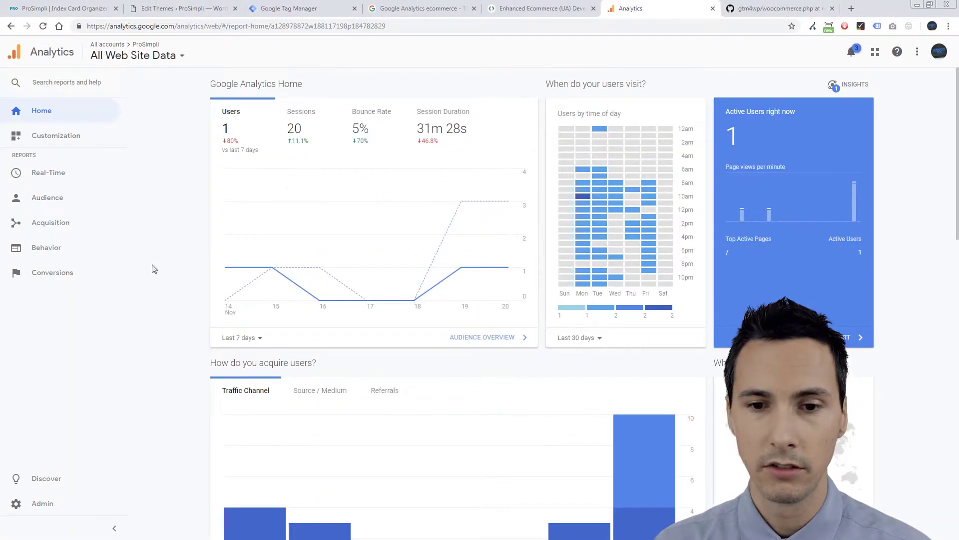
pyautogui.click(55, 501)
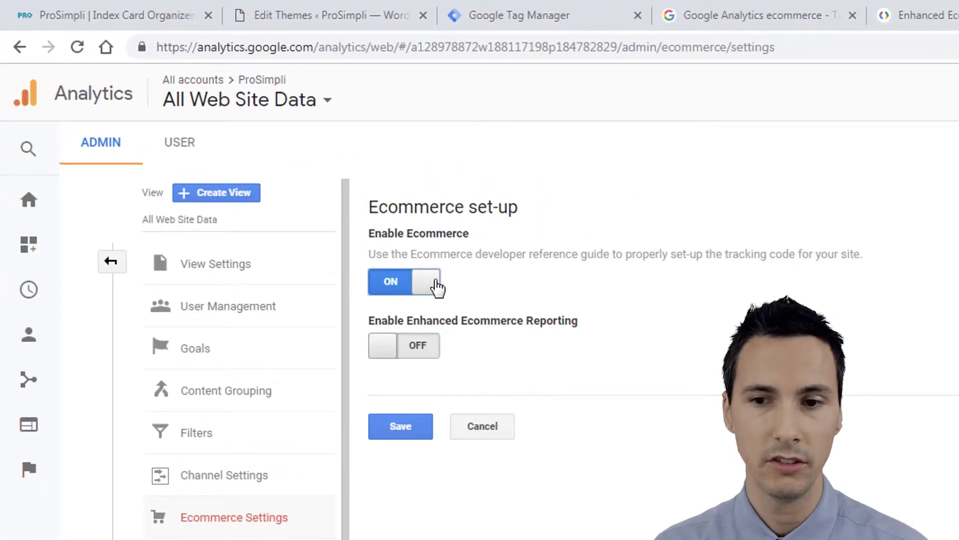
# Turn on Enhanced Ecommerce Reporting for the All Web Site Data view and save it.
pyautogui.click(810, 14)
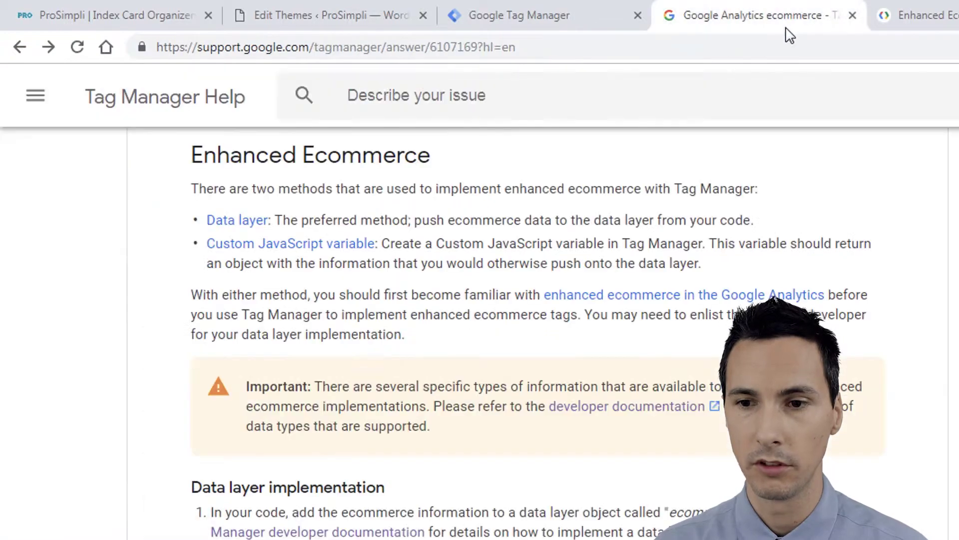
pyautogui.scroll(15, 641, 354)
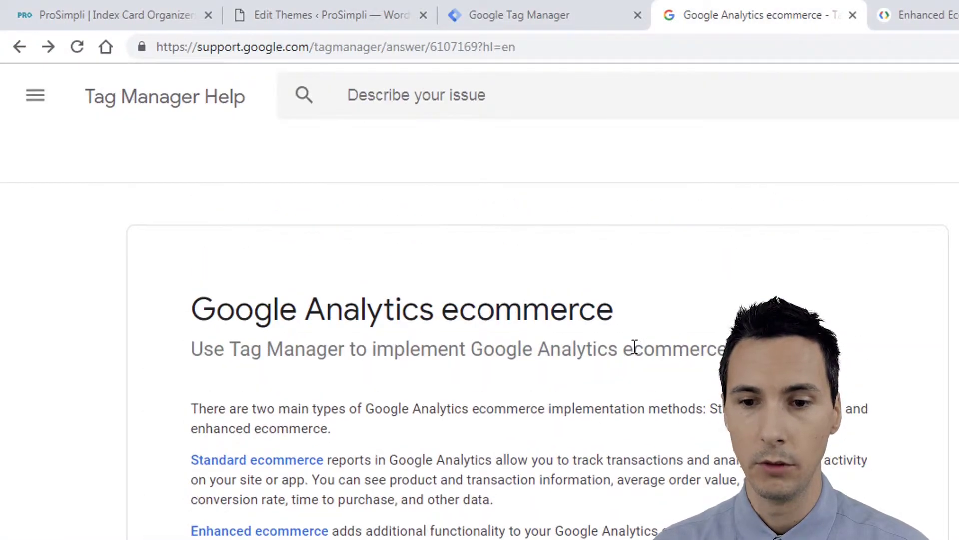
pyautogui.click(950, 15)
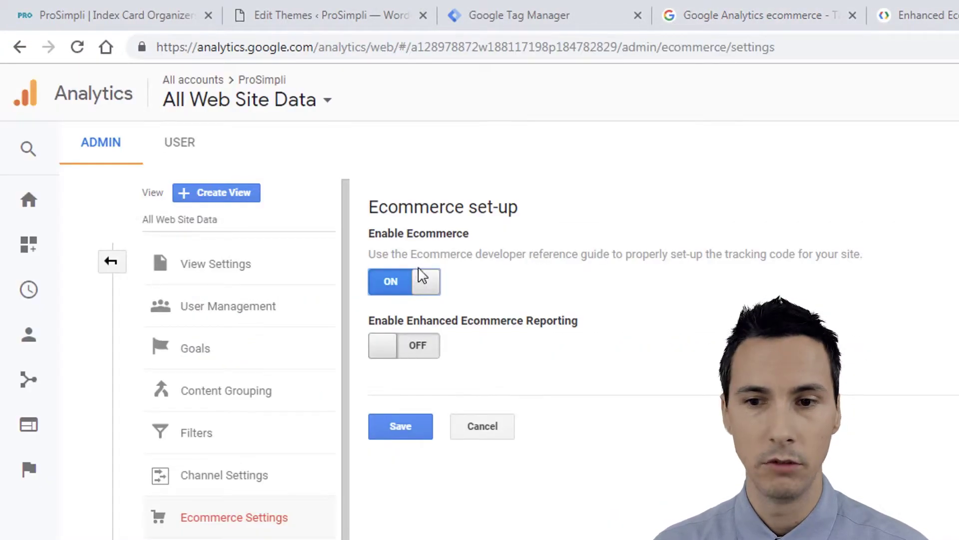
pyautogui.click(411, 352)
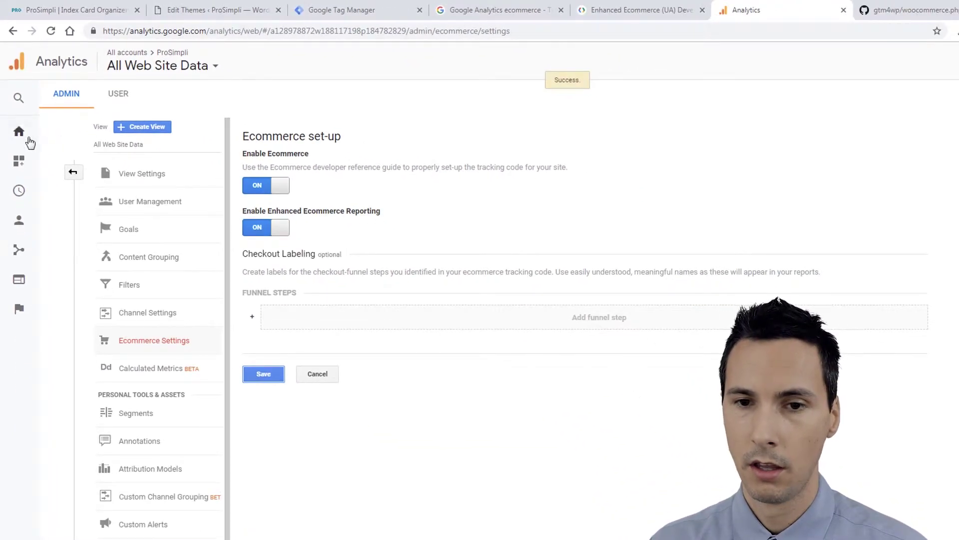
pyautogui.click(354, 7)
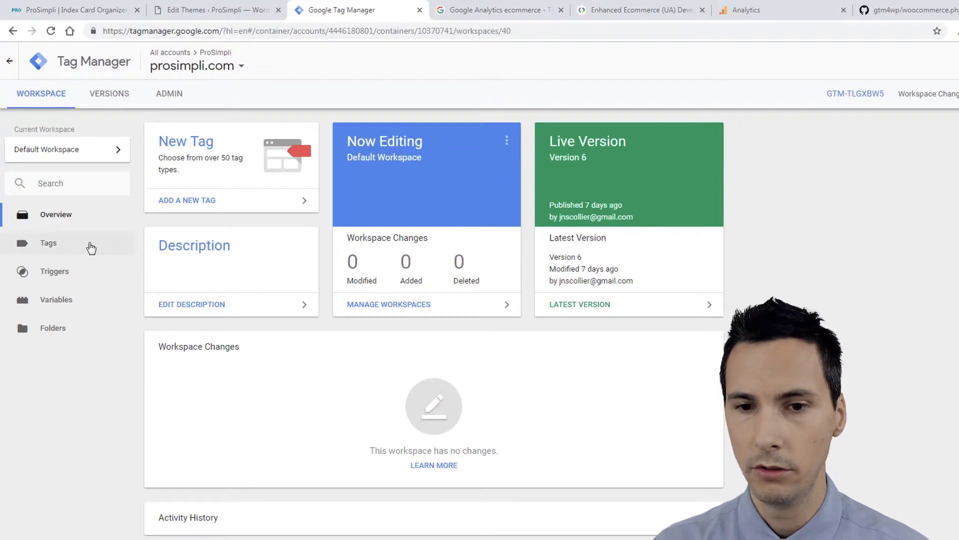
# Create a new Google Analytics - Universal Analytics tag with track type Event.
pyautogui.click(75, 248)
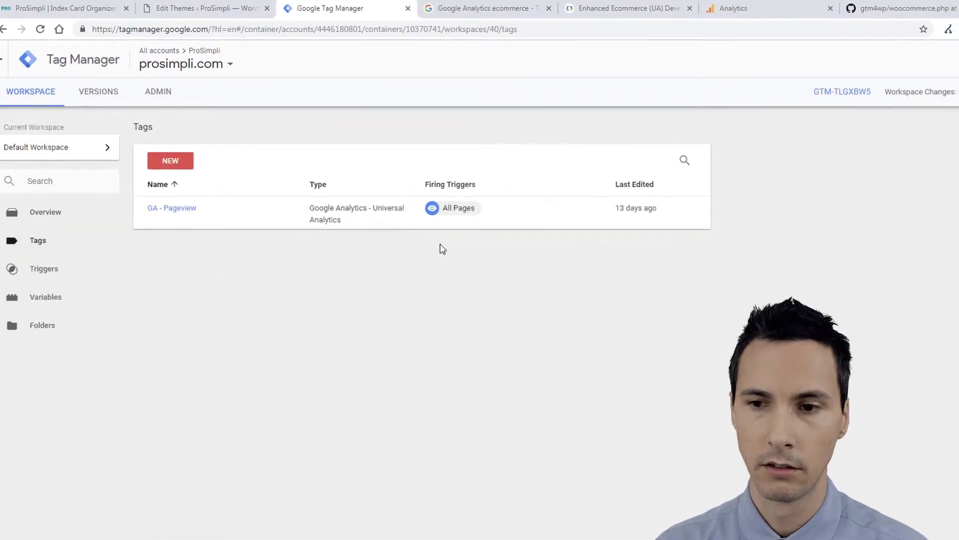
pyautogui.click(170, 161)
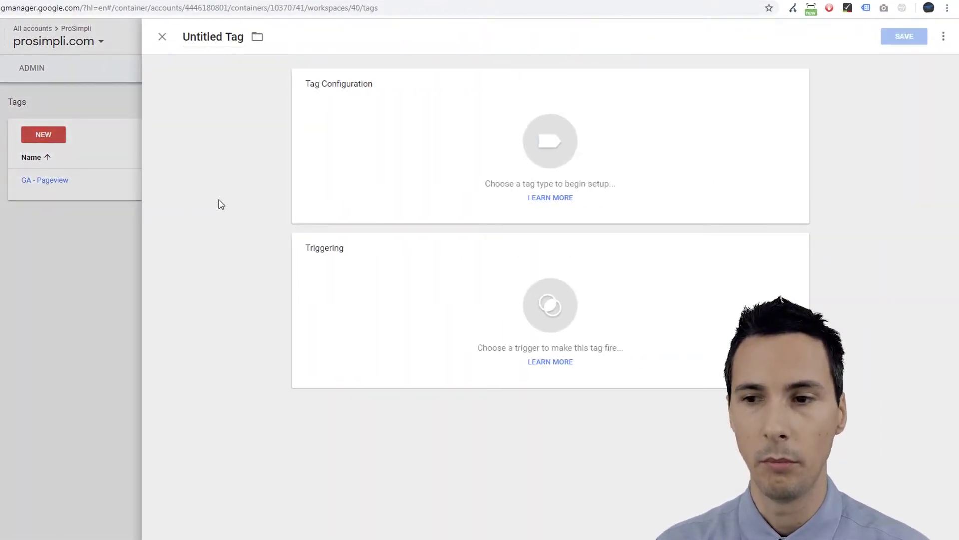
pyautogui.click(529, 156)
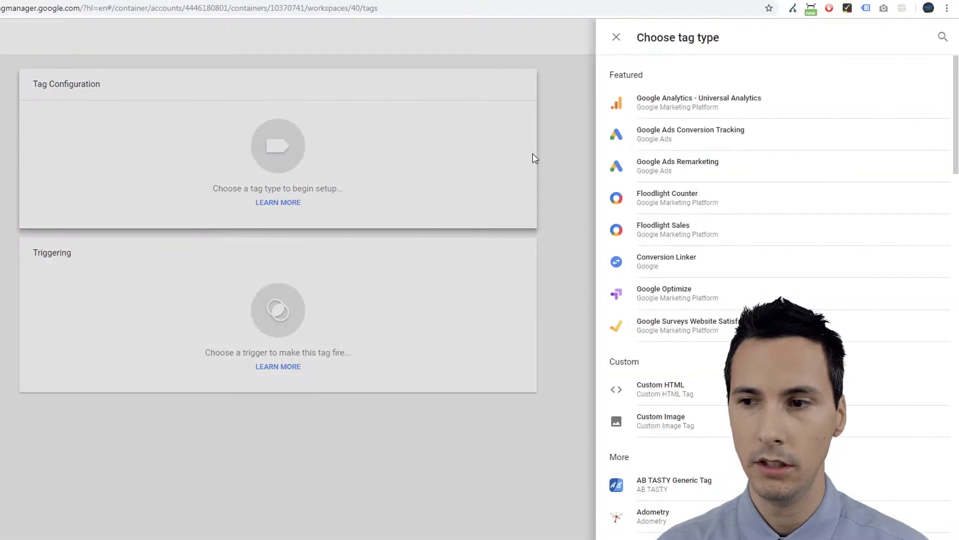
pyautogui.click(672, 111)
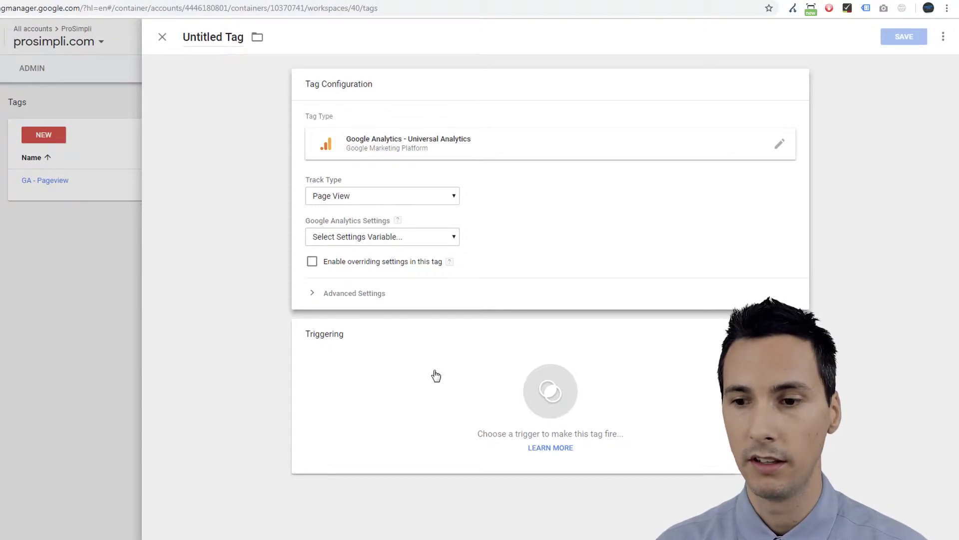
pyautogui.click(394, 197)
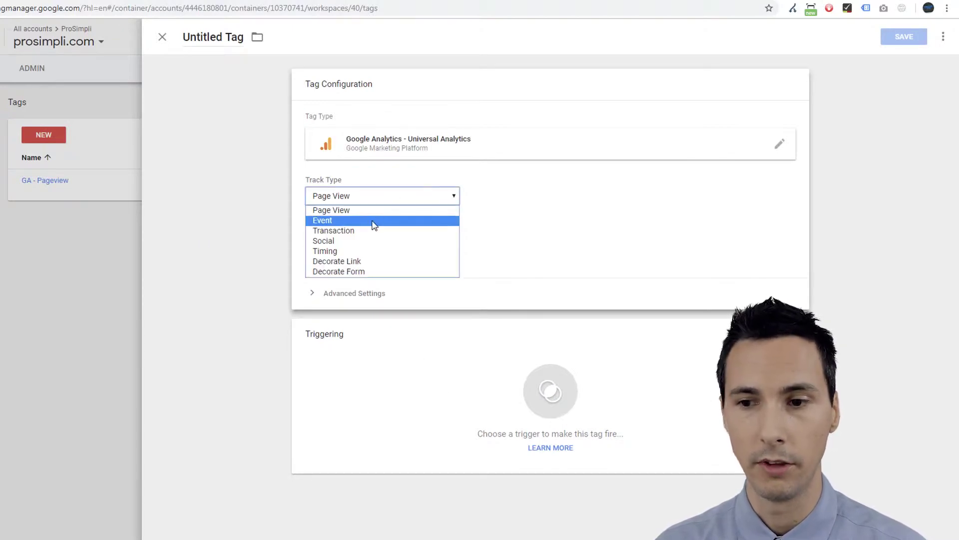
pyautogui.click(373, 220)
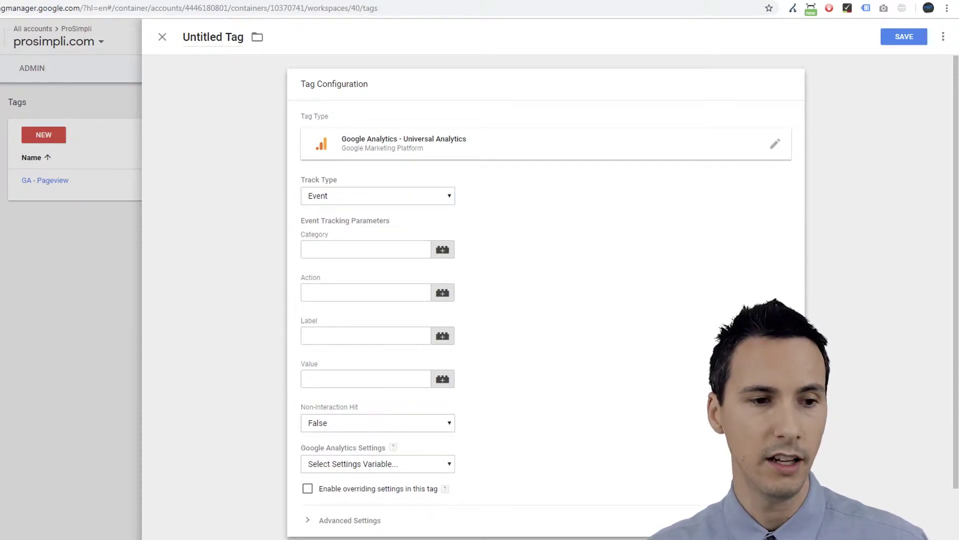
# Set category Enhanced Ecommerce, action Transaction, Non-Interaction Hit True, and the site's Analytics settings variable.
pyautogui.click(308, 249)
pyautogui.write('Enhanced Ecommerce')
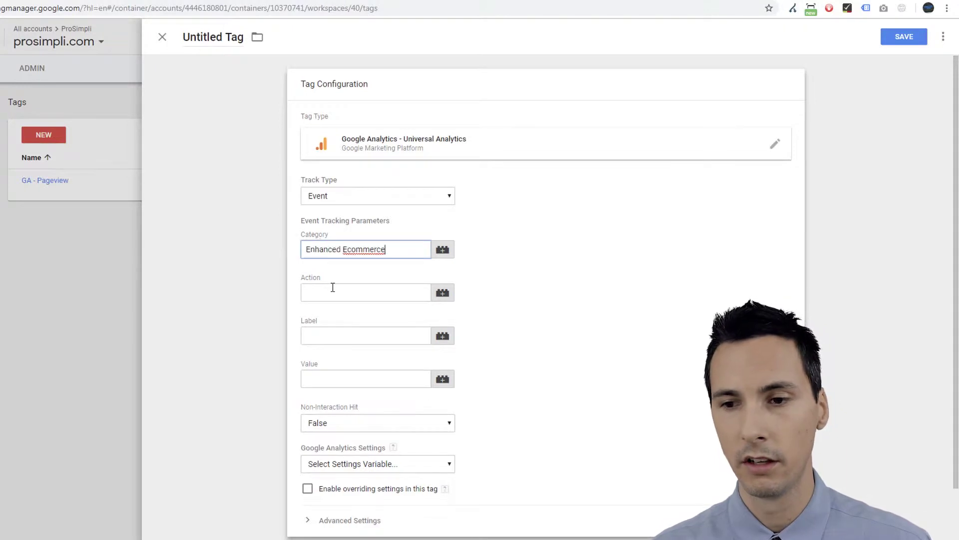
pyautogui.click(337, 292)
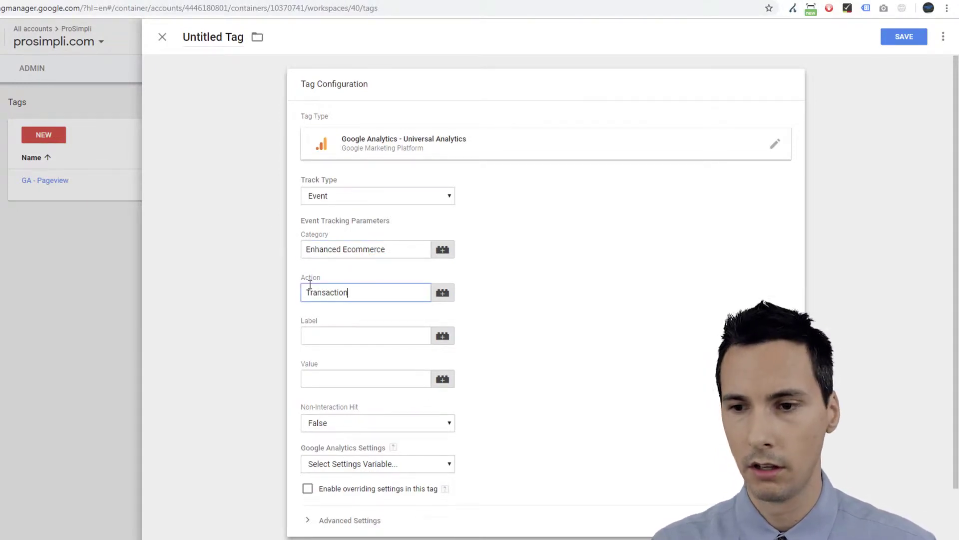
pyautogui.click(365, 424)
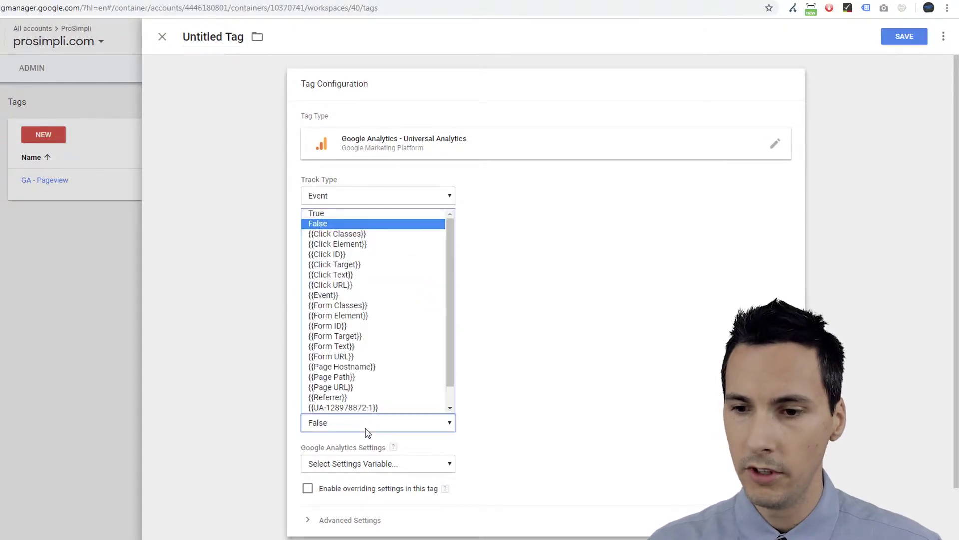
pyautogui.click(364, 212)
pyautogui.scroll(-2, 465, 386)
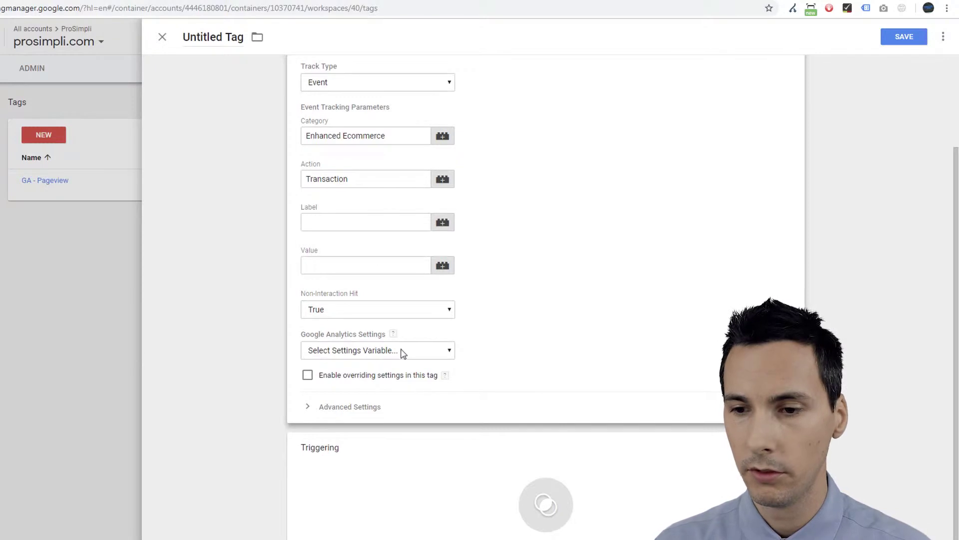
pyautogui.click(378, 349)
pyautogui.click(366, 381)
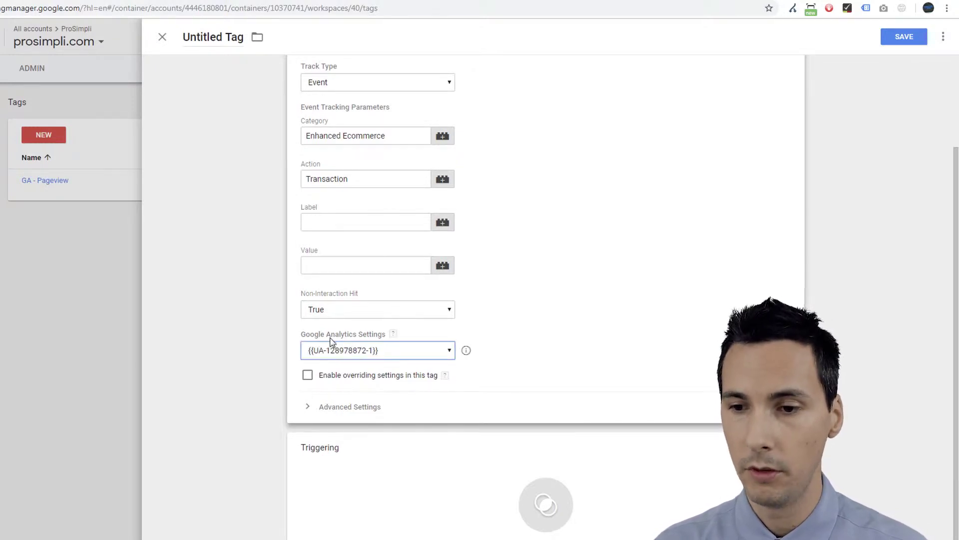
pyautogui.click(366, 355)
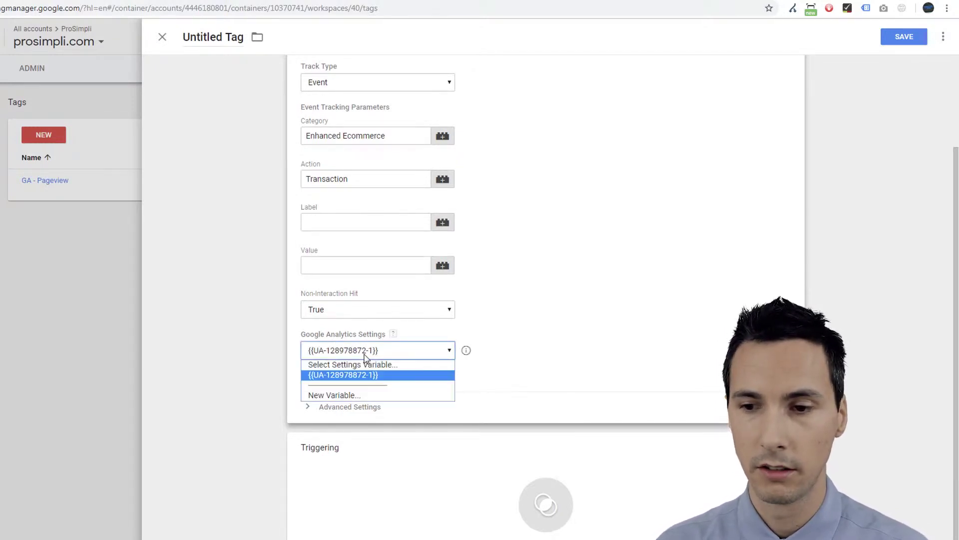
pyautogui.click(364, 381)
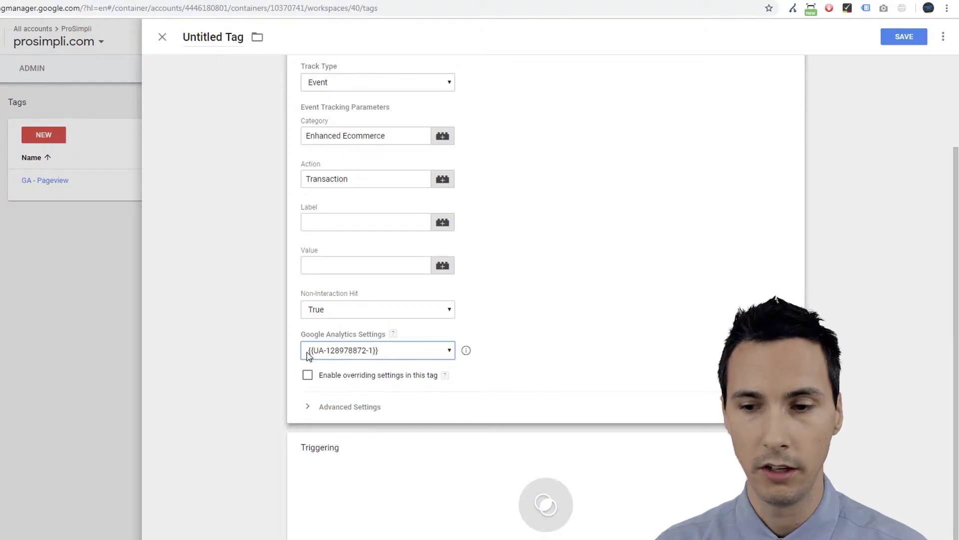
pyautogui.scroll(2, 400, 348)
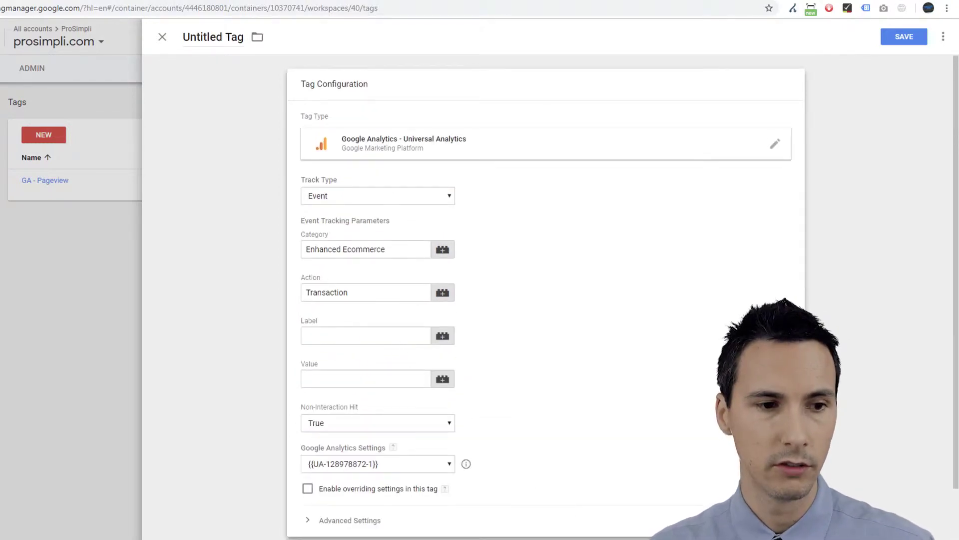
# Name the tag 'GA - Transaction'.
pyautogui.click(227, 37)
pyautogui.write('GA - Transaction')
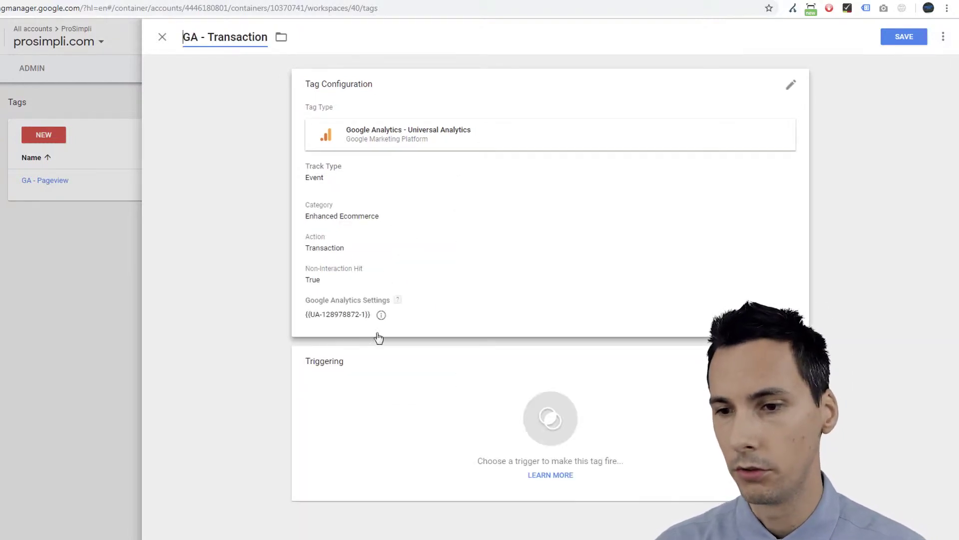
pyautogui.click(558, 405)
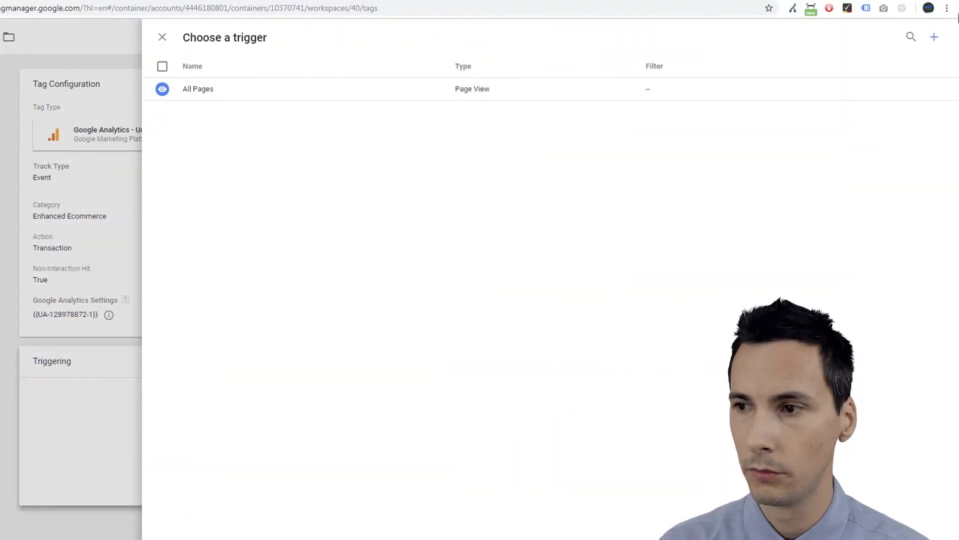
# Create a Custom Event trigger with event name gtm4wp.orderCompleted.
pyautogui.click(934, 37)
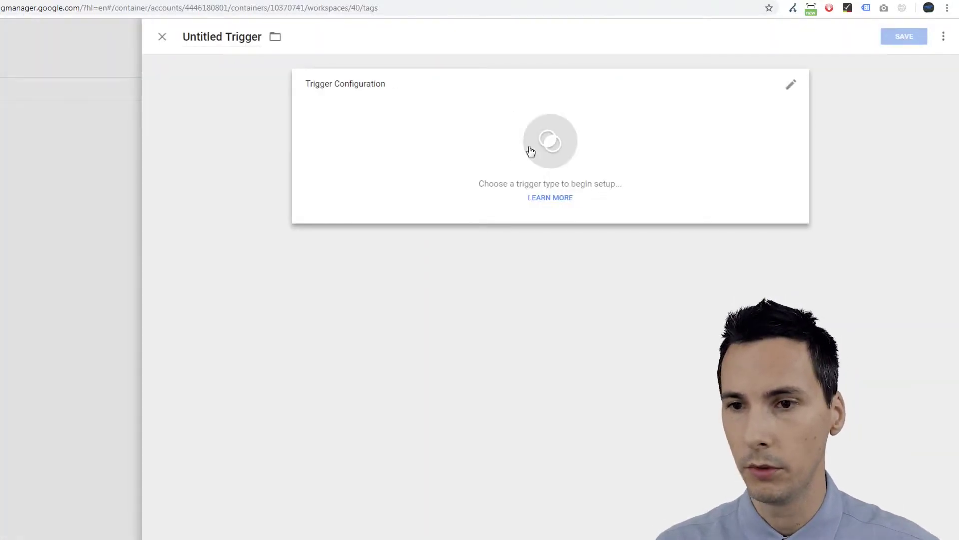
pyautogui.click(551, 145)
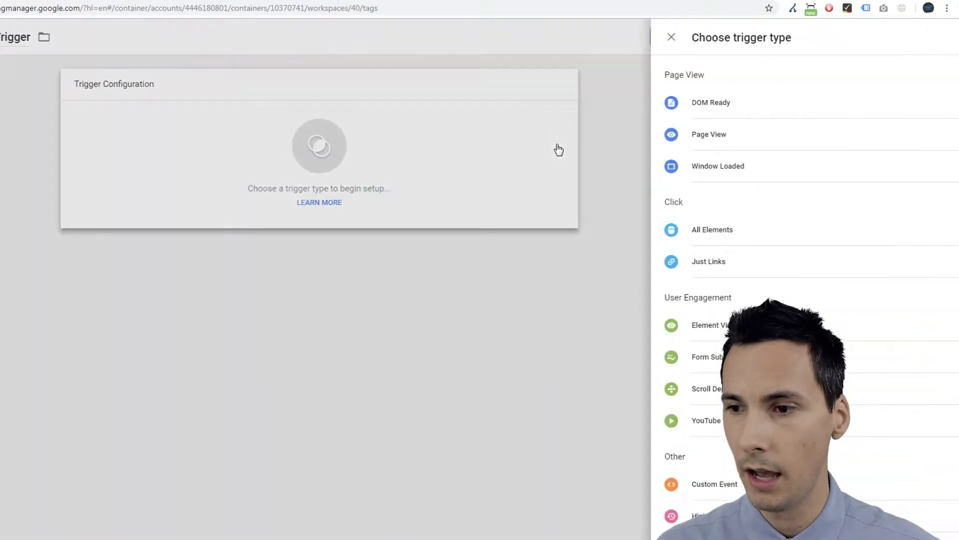
pyautogui.click(660, 484)
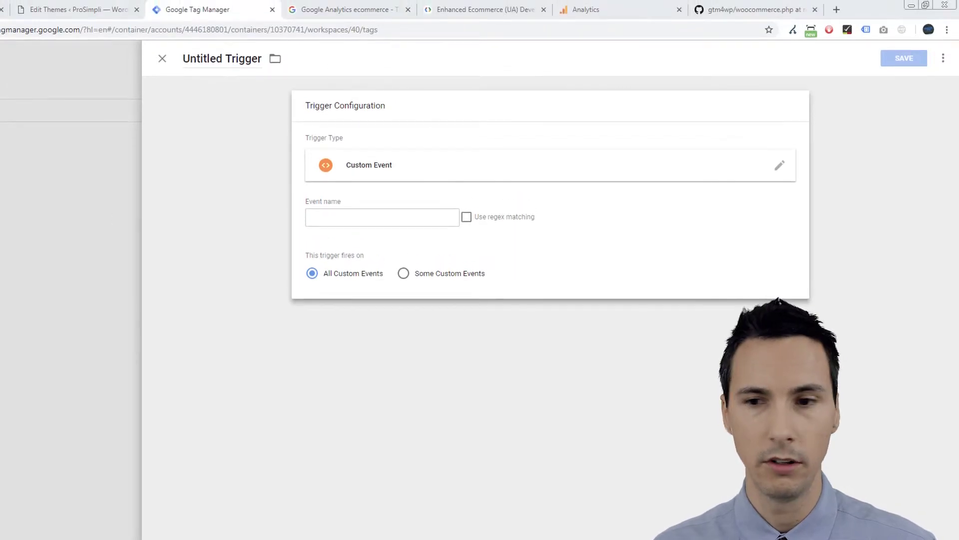
pyautogui.click(374, 210)
pyautogui.write('gtm4wp.orderCompleted')
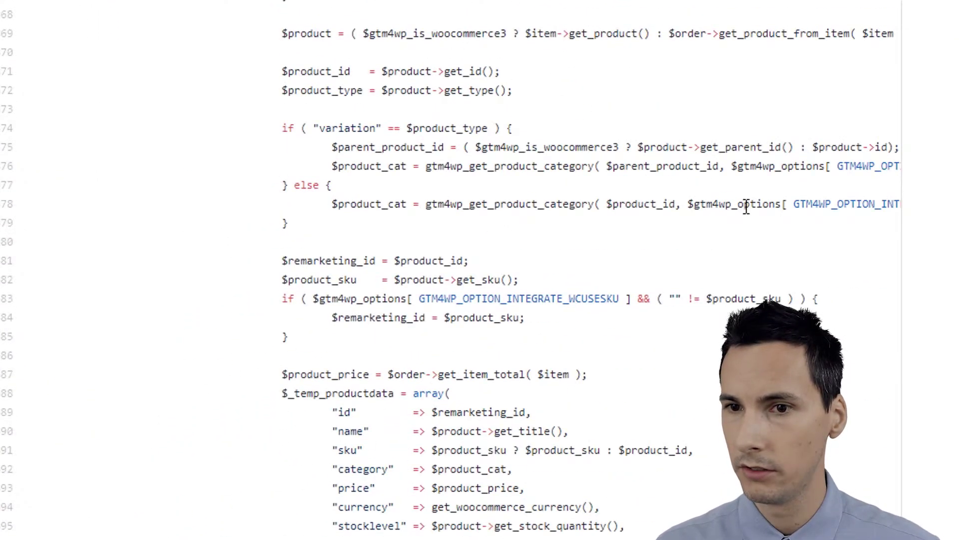
# Copy gtm4wp.orderCompletedEEC from line 418 of woocommerce.php for the trigger's event name.
pyautogui.scroll(-15, 744, 207)
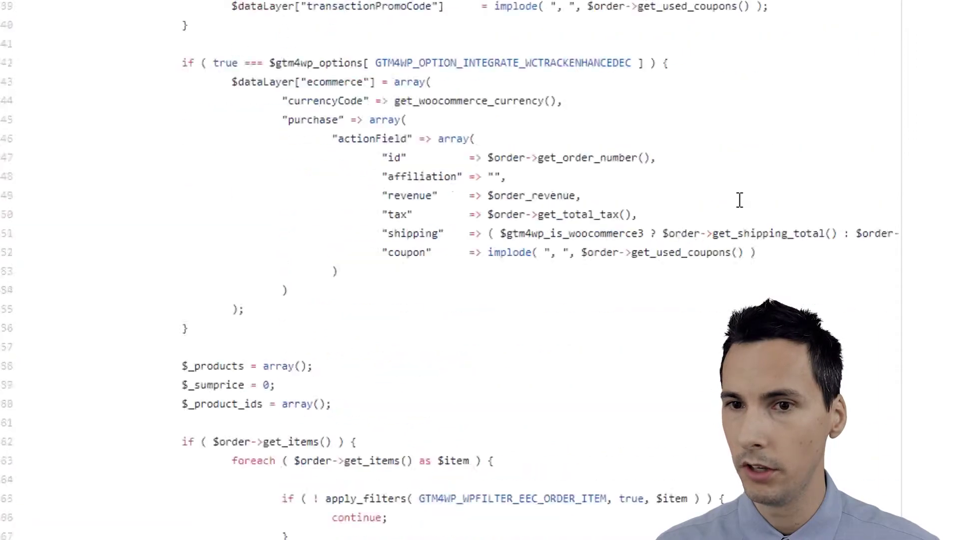
pyautogui.scroll(6, 741, 211)
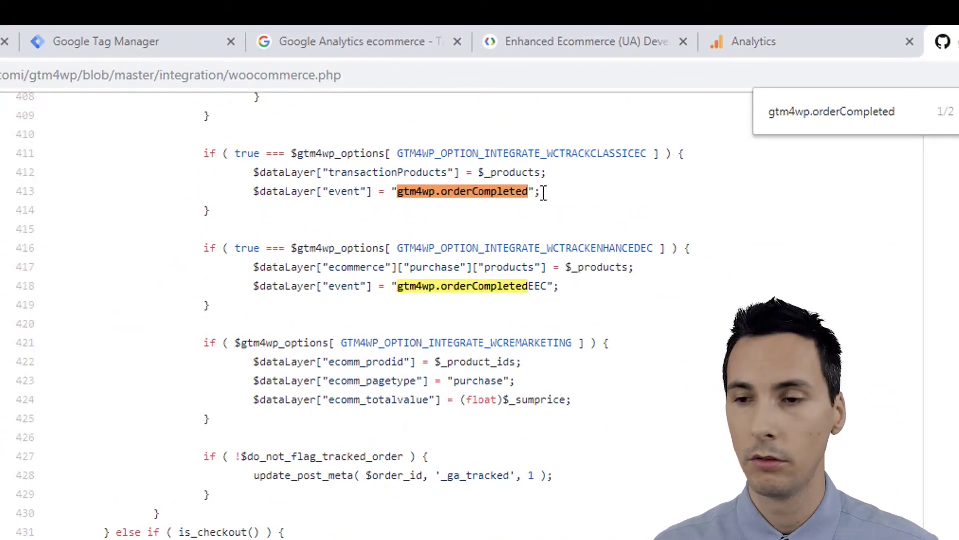
pyautogui.moveTo(520, 191); pyautogui.dragTo(398, 195)
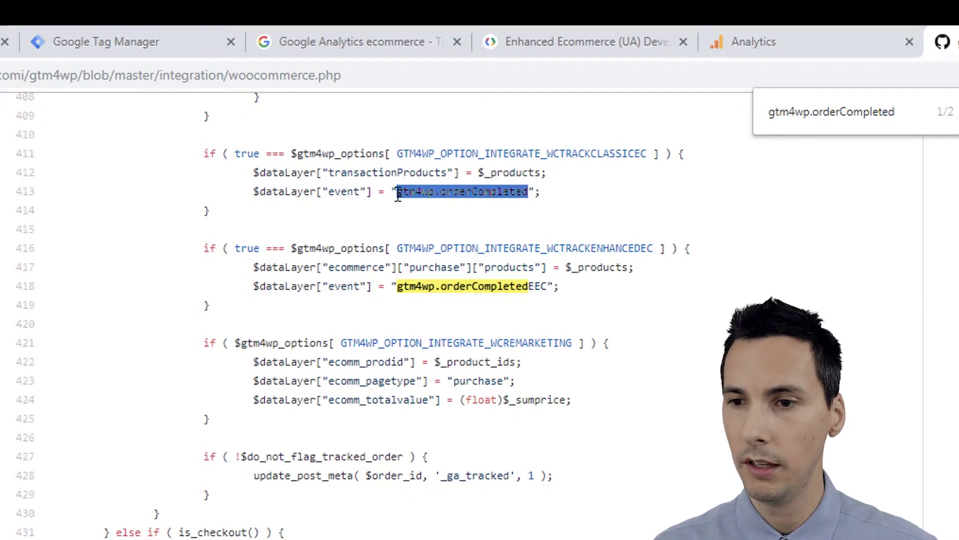
pyautogui.moveTo(545, 288); pyautogui.dragTo(400, 286)
pyautogui.click(402, 286)
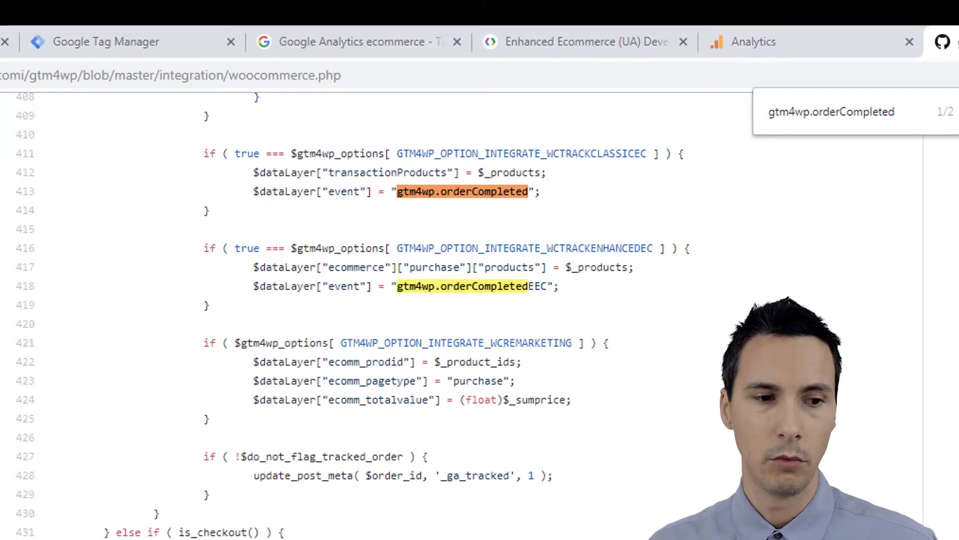
pyautogui.click(135, 33)
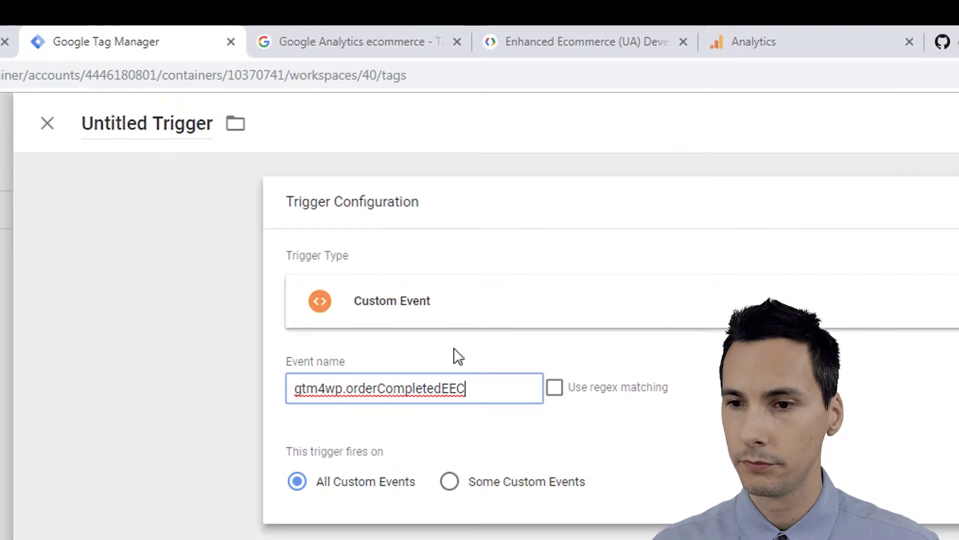
# Limit the trigger to some custom events where Page Path contains /checkout/order-received.
pyautogui.click(460, 489)
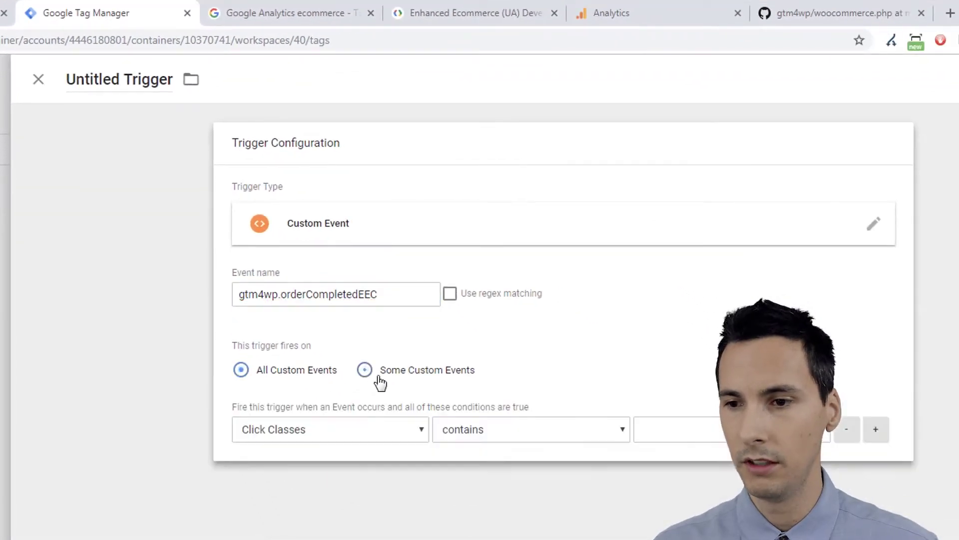
pyautogui.click(325, 371)
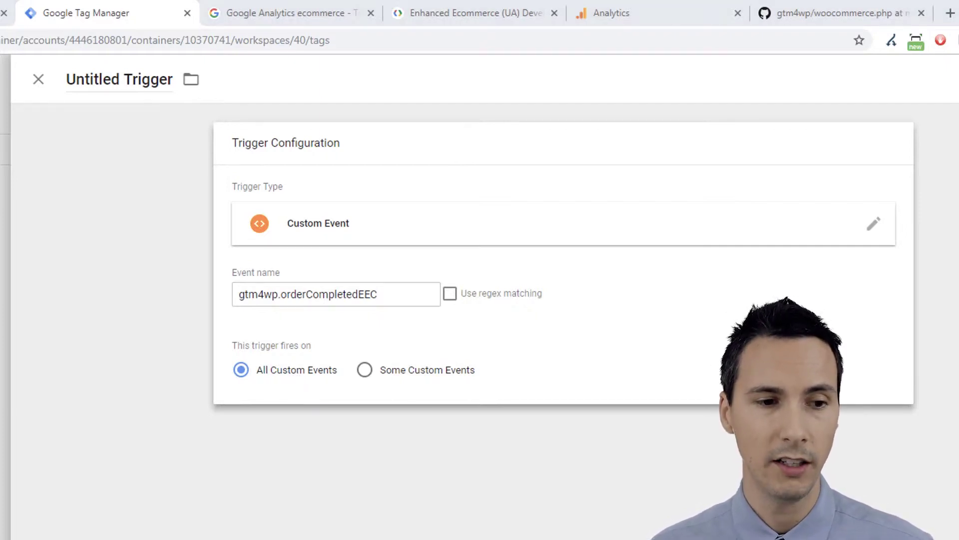
pyautogui.click(397, 371)
pyautogui.click(402, 433)
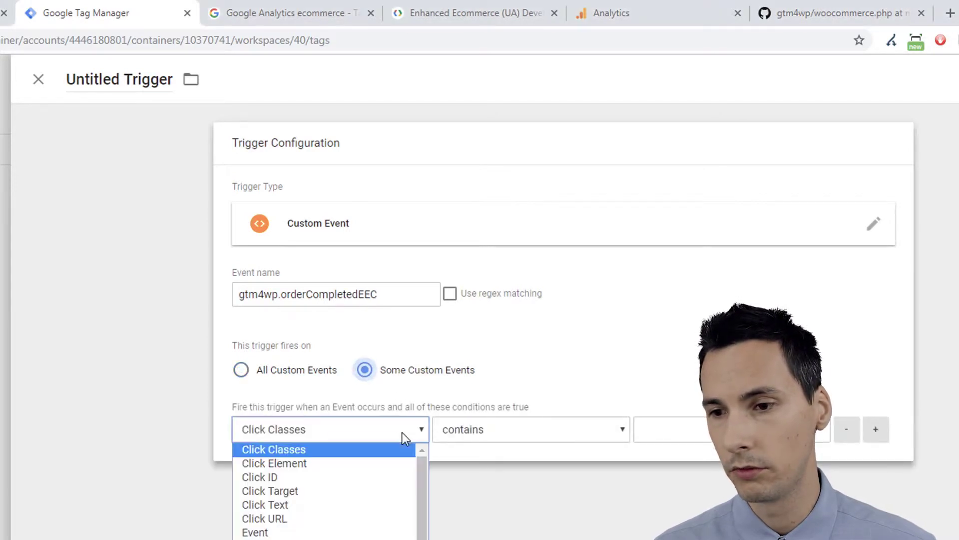
pyautogui.click(269, 539)
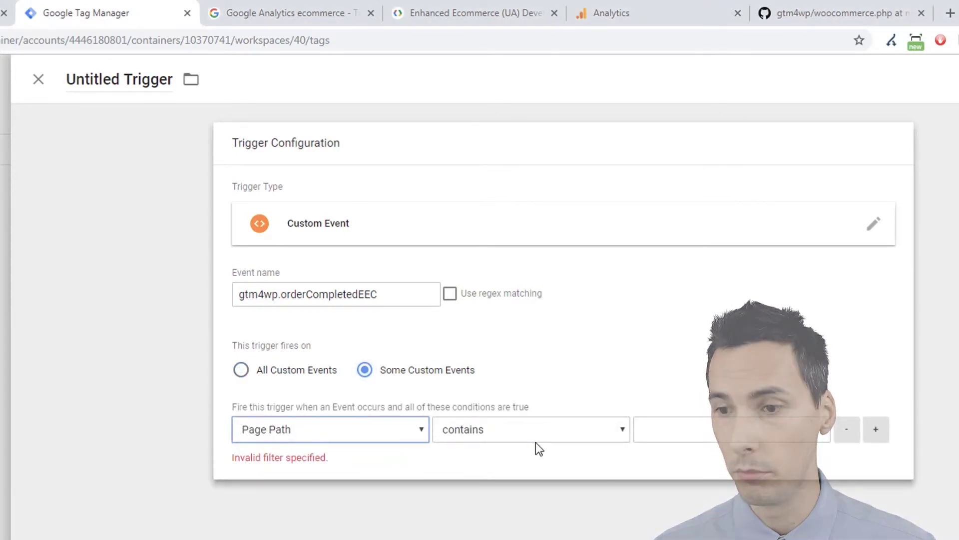
pyautogui.click(657, 427)
pyautogui.write('/checkout/order-received')
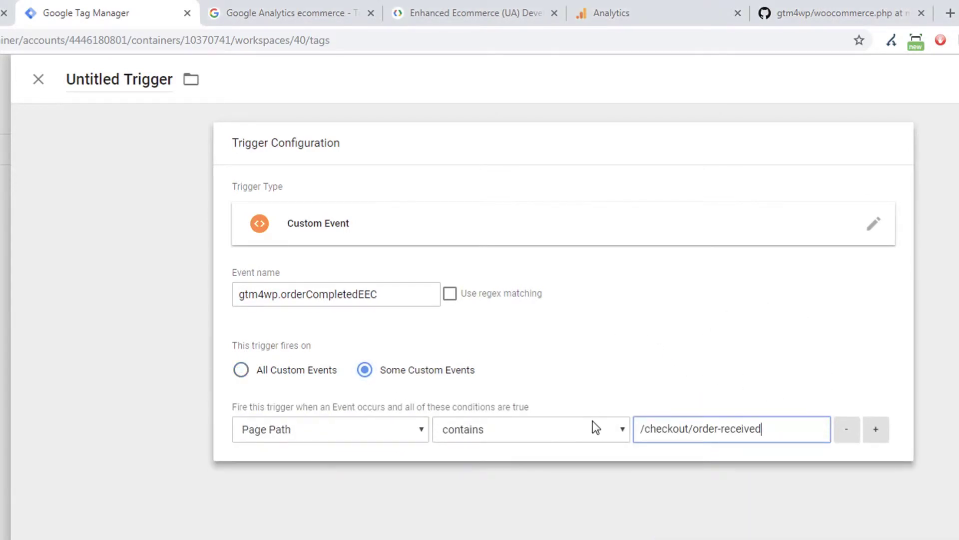
# Rename the trigger 'Order Recieved', save it, then save the GA - Transaction tag.
pyautogui.click(159, 80)
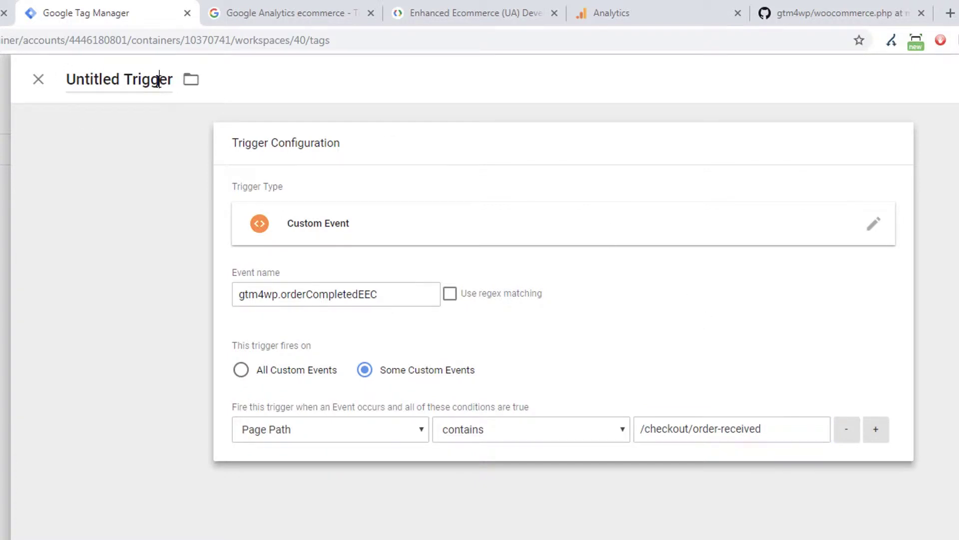
pyautogui.tripleClick(153, 85)
pyautogui.write('Order')
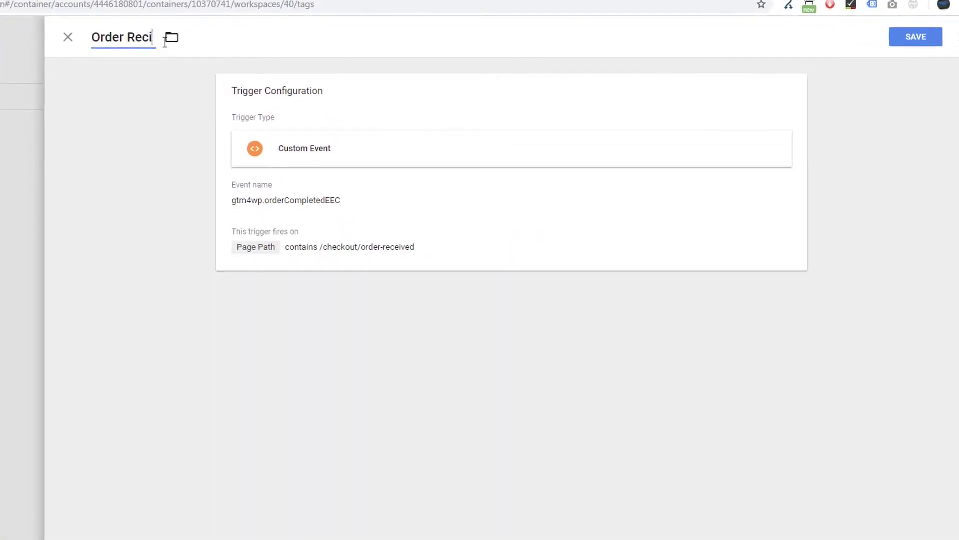
pyautogui.write('eved')
pyautogui.click(905, 40)
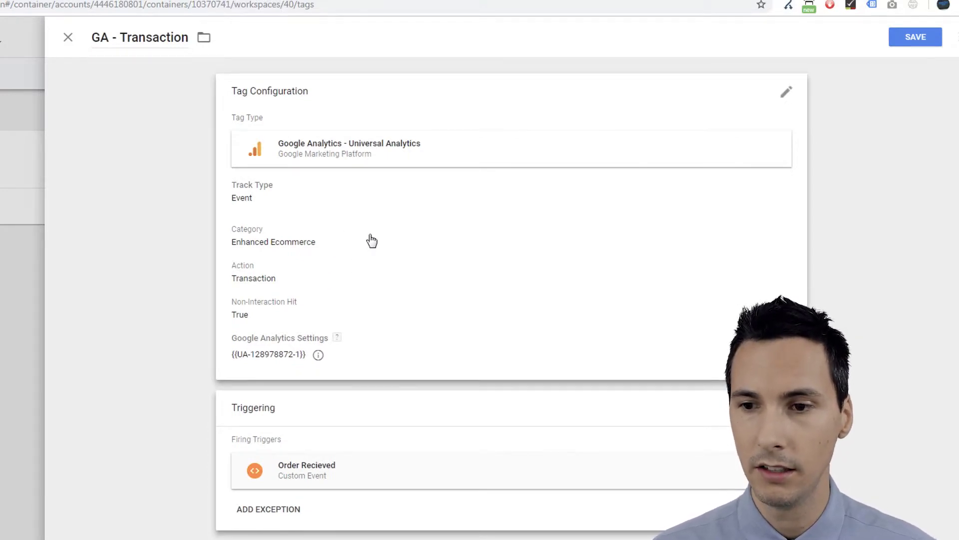
pyautogui.click(386, 266)
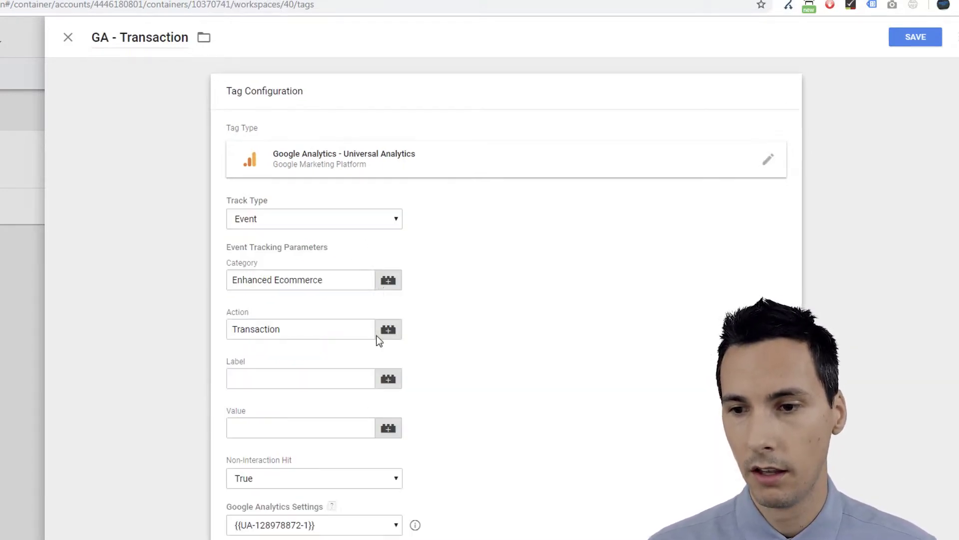
pyautogui.click(910, 37)
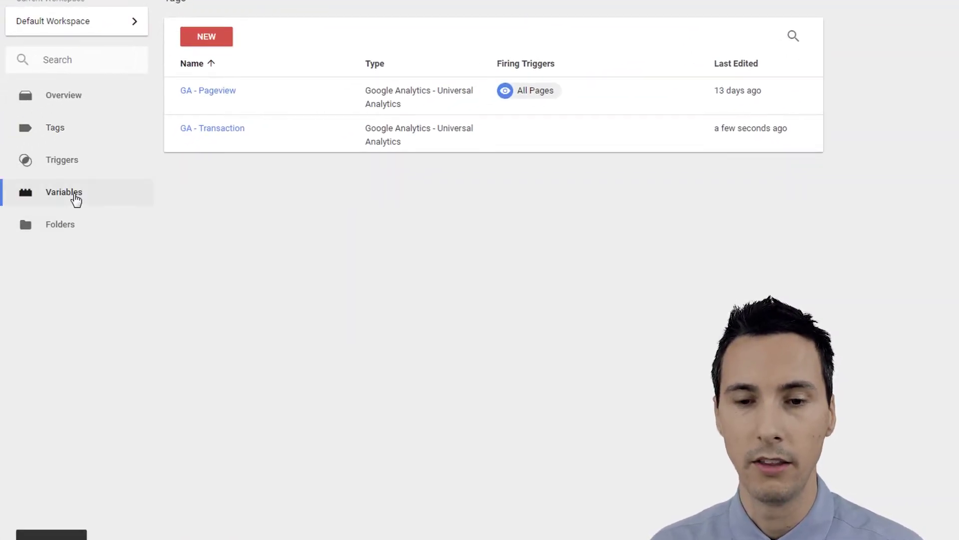
pyautogui.click(75, 196)
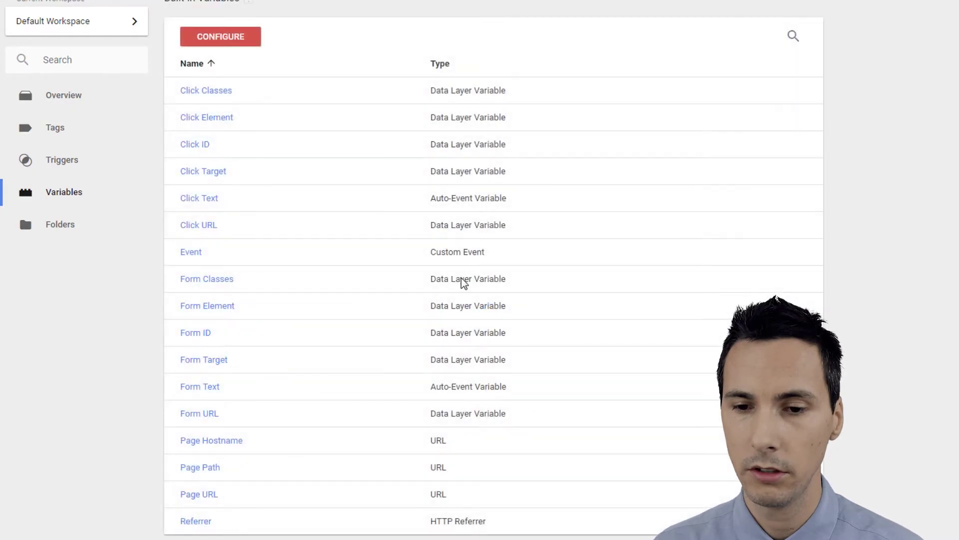
pyautogui.scroll(-3, 461, 278)
pyautogui.click(218, 516)
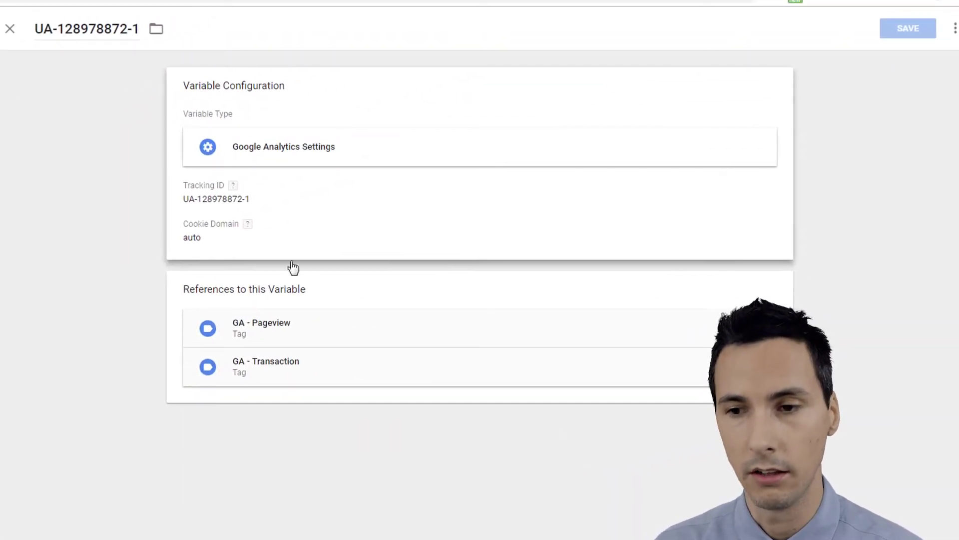
pyautogui.click(275, 202)
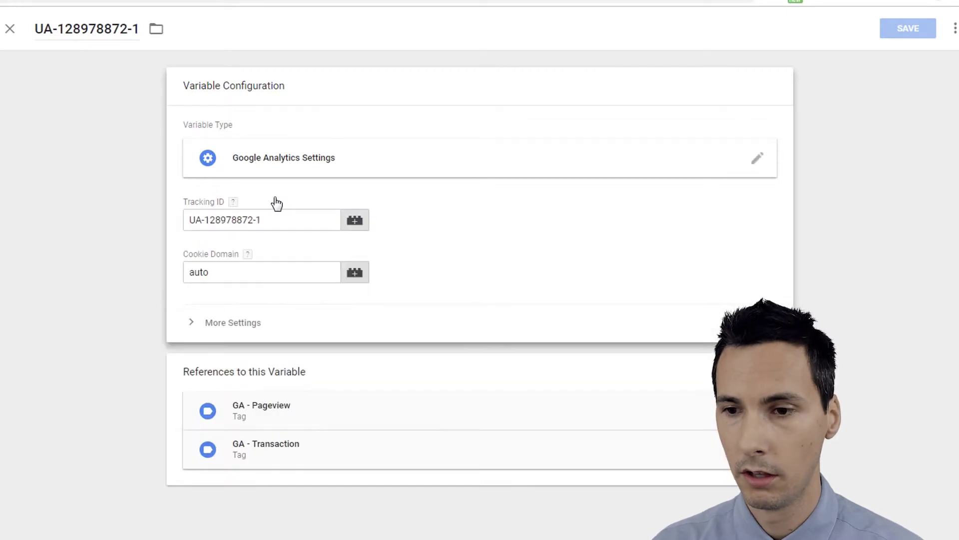
pyautogui.click(245, 325)
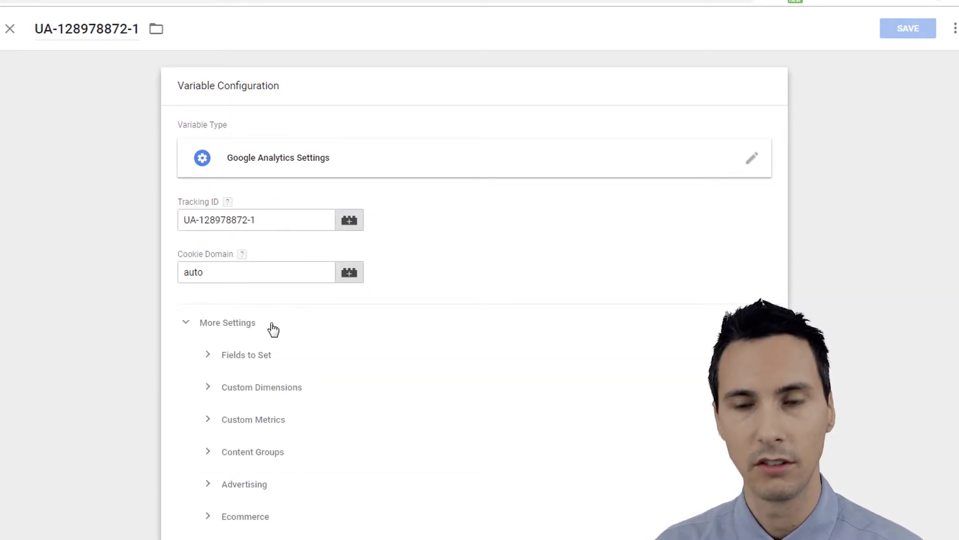
pyautogui.click(243, 520)
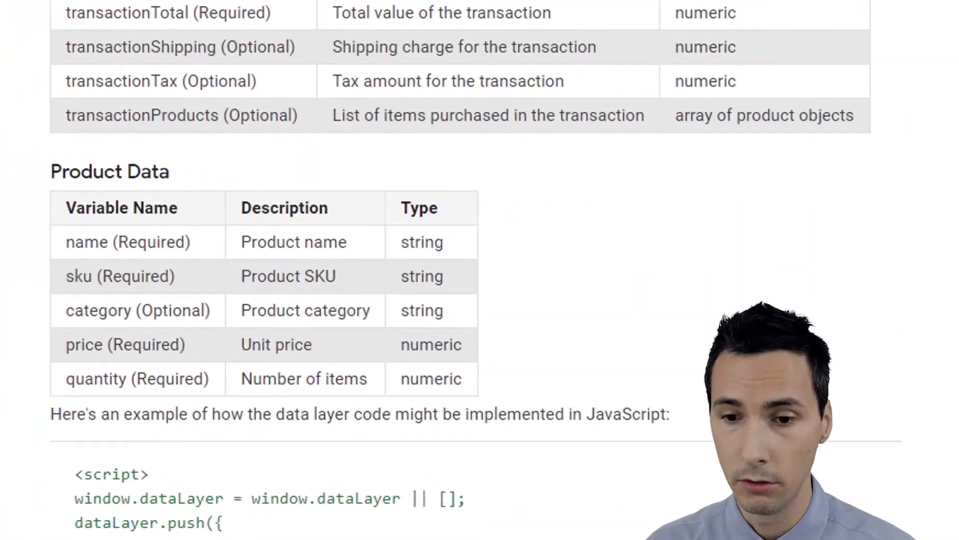
pyautogui.scroll(-15, 475, 270)
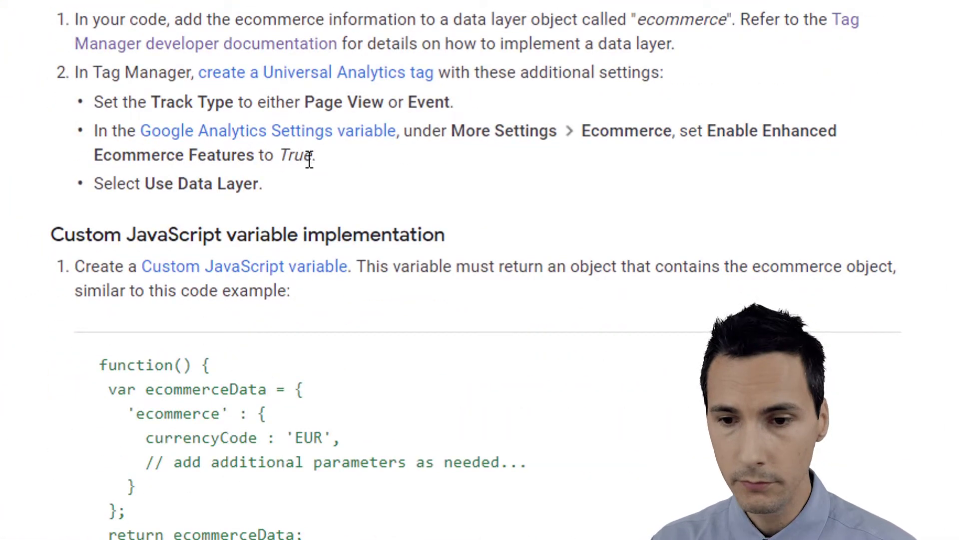
pyautogui.moveTo(302, 188); pyautogui.dragTo(86, 129)
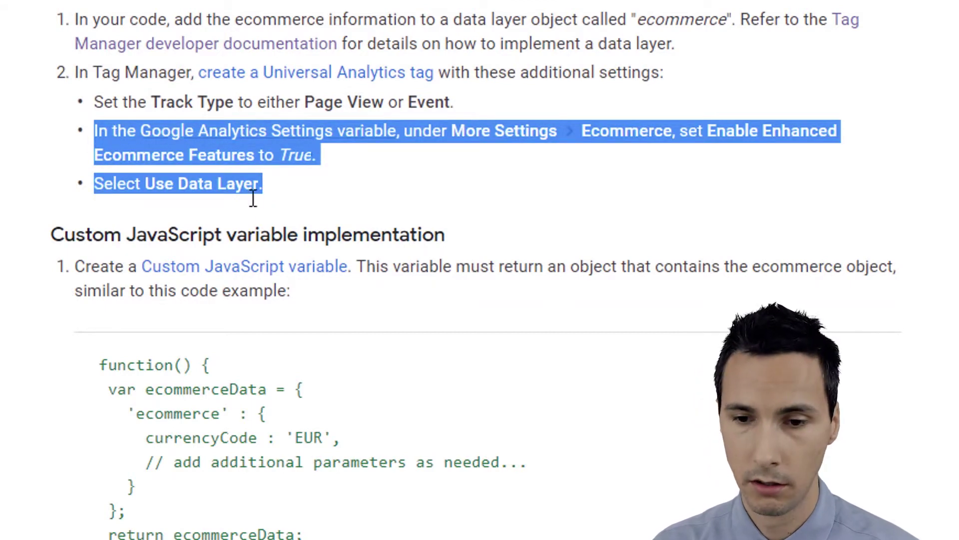
pyautogui.click(371, 194)
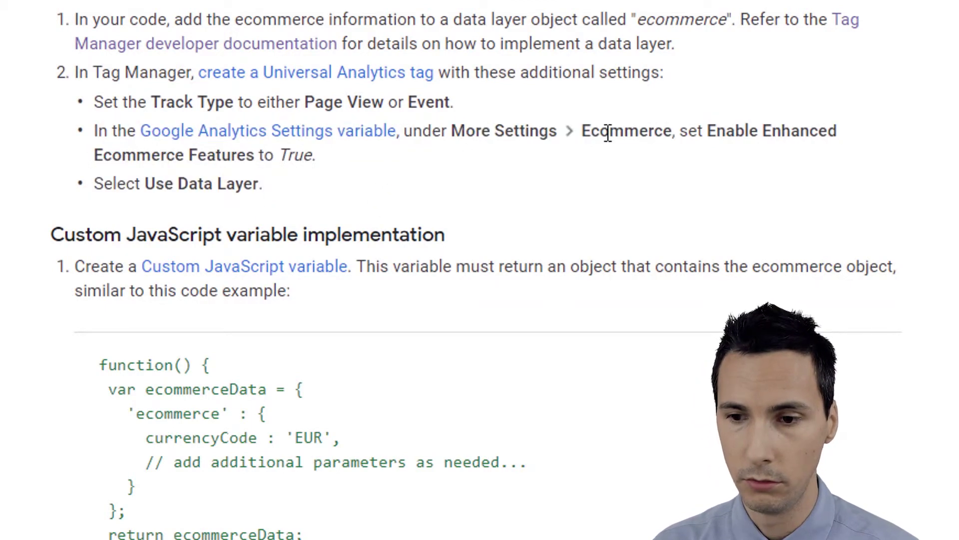
pyautogui.moveTo(556, 134); pyautogui.dragTo(442, 133)
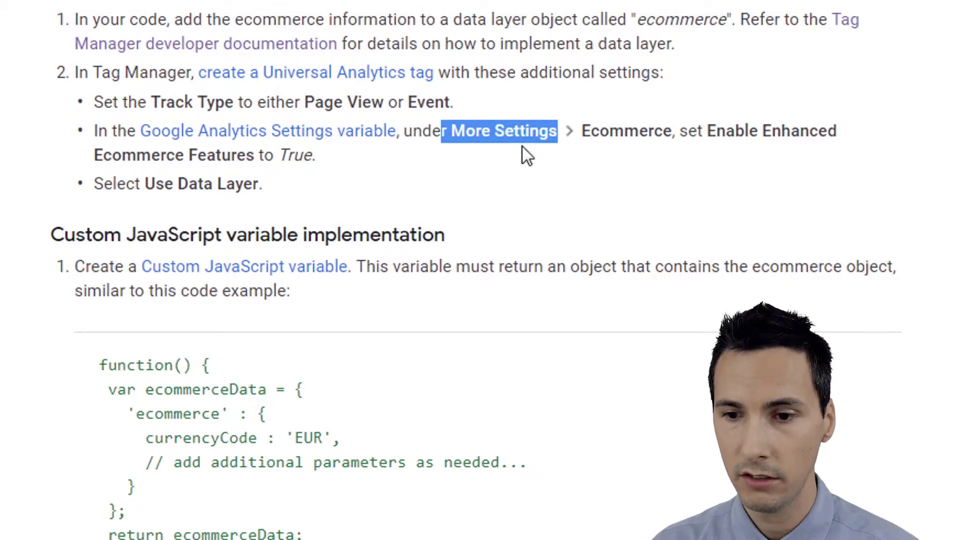
pyautogui.doubleClick(643, 129)
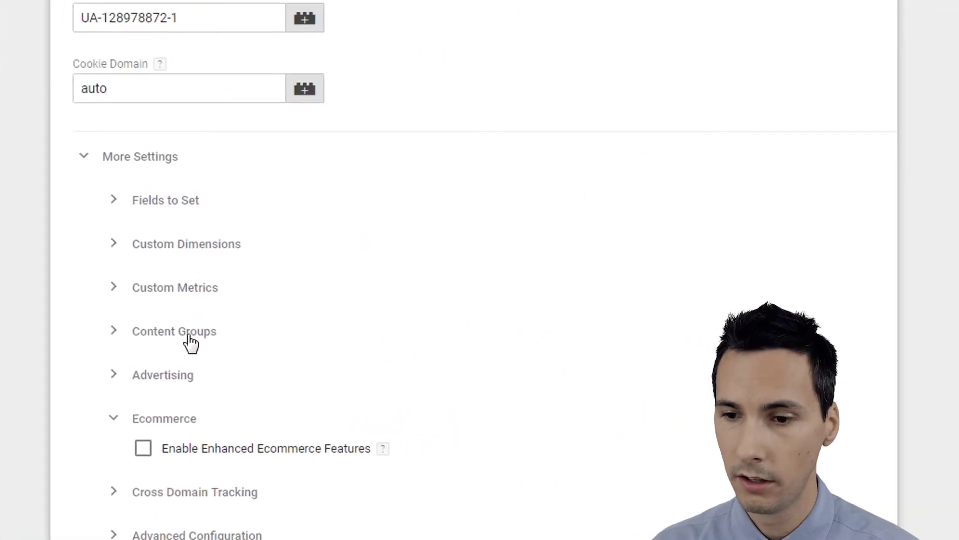
# Enable Enhanced Ecommerce Features with Use data layer in the Ecommerce section.
pyautogui.click(149, 426)
pyautogui.click(151, 431)
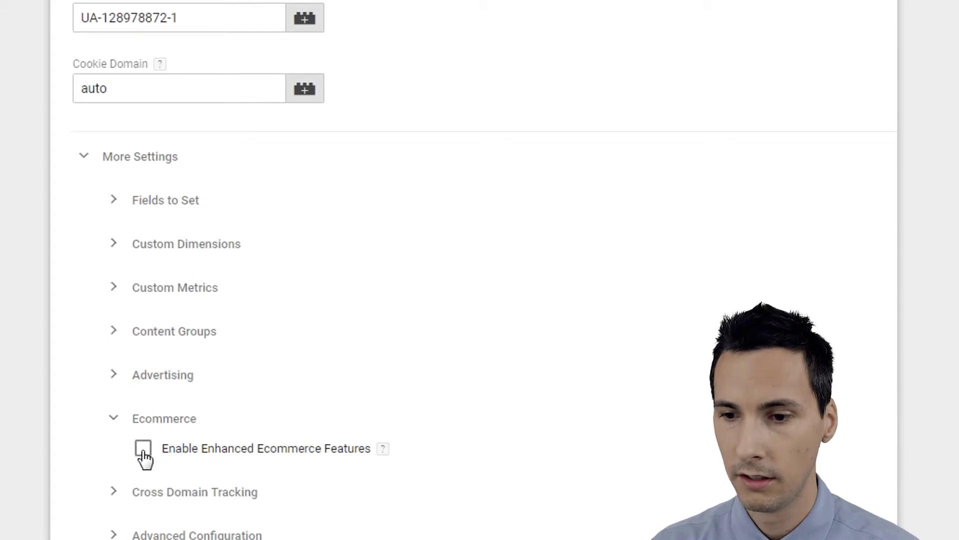
pyautogui.click(143, 448)
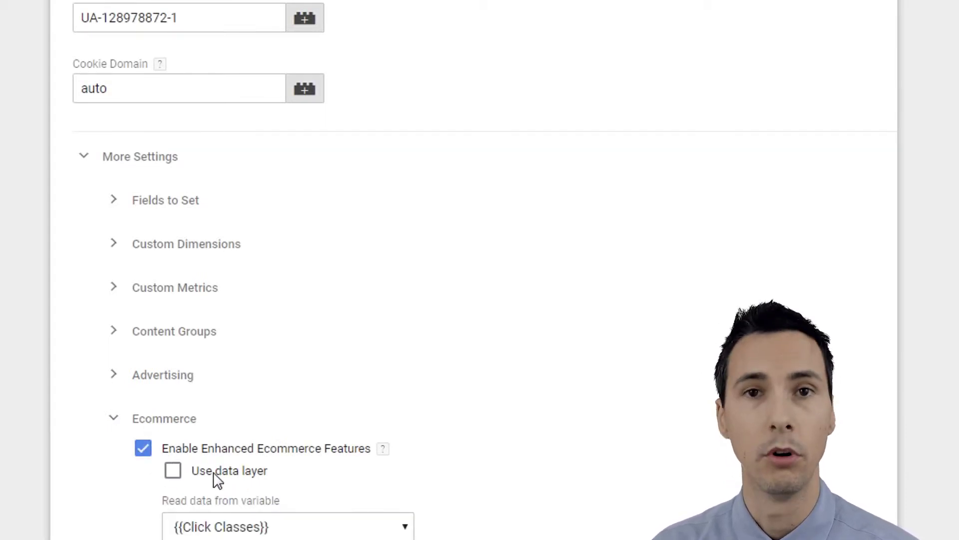
pyautogui.click(173, 470)
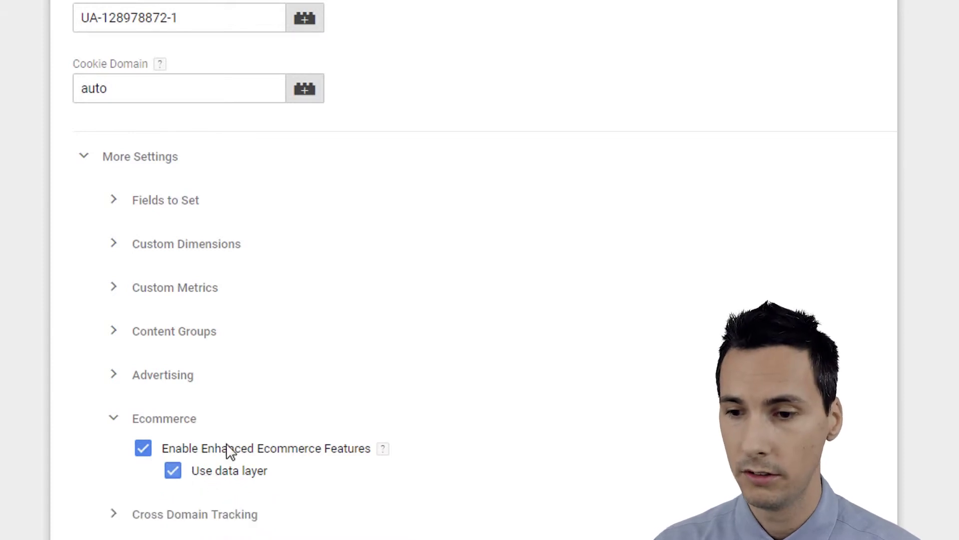
# Enable Display Advertising Features under Advertising and save the settings variable.
pyautogui.scroll(-2, 291, 424)
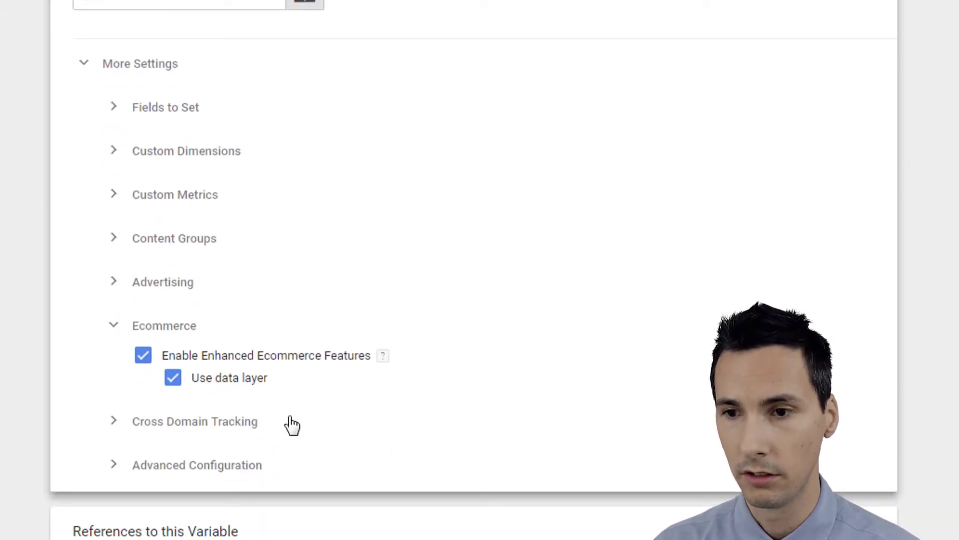
pyautogui.click(174, 281)
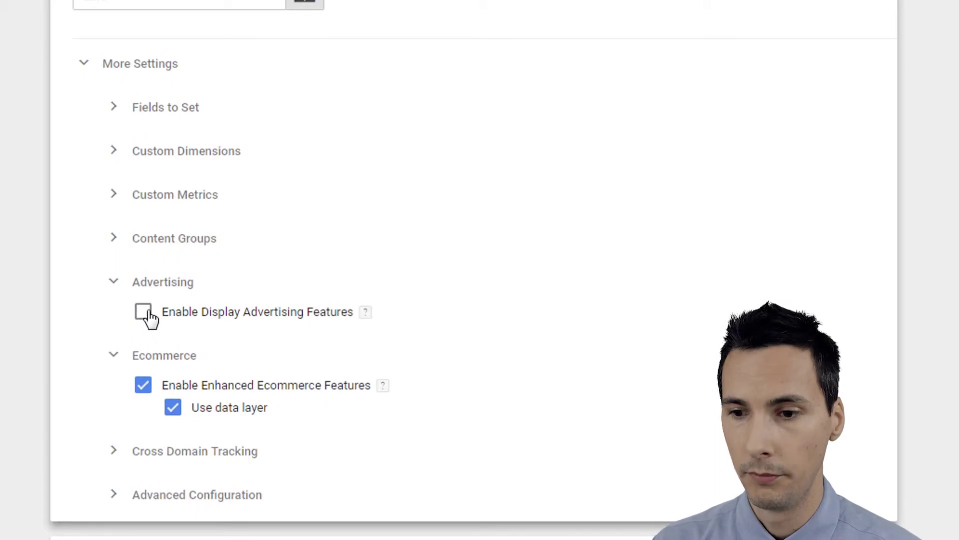
pyautogui.click(143, 312)
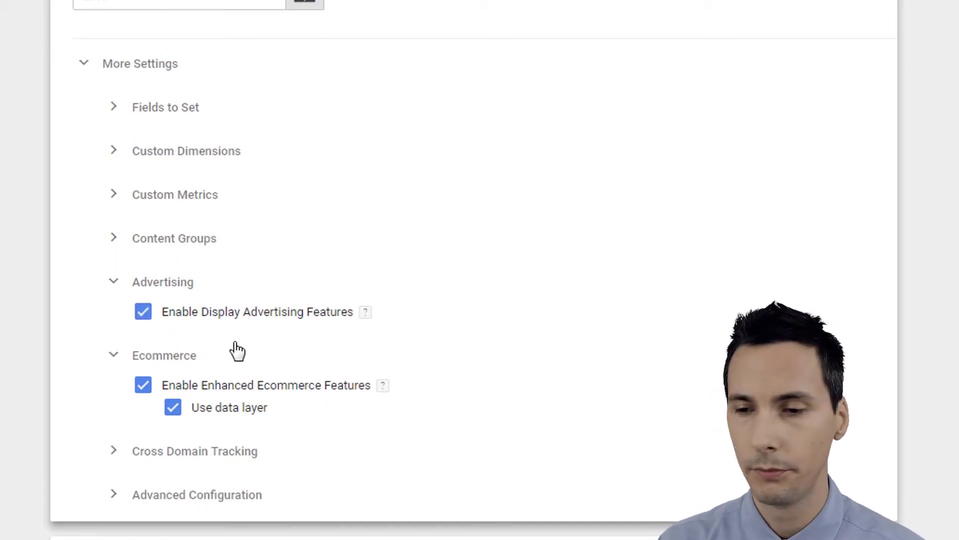
pyautogui.scroll(-2, 492, 417)
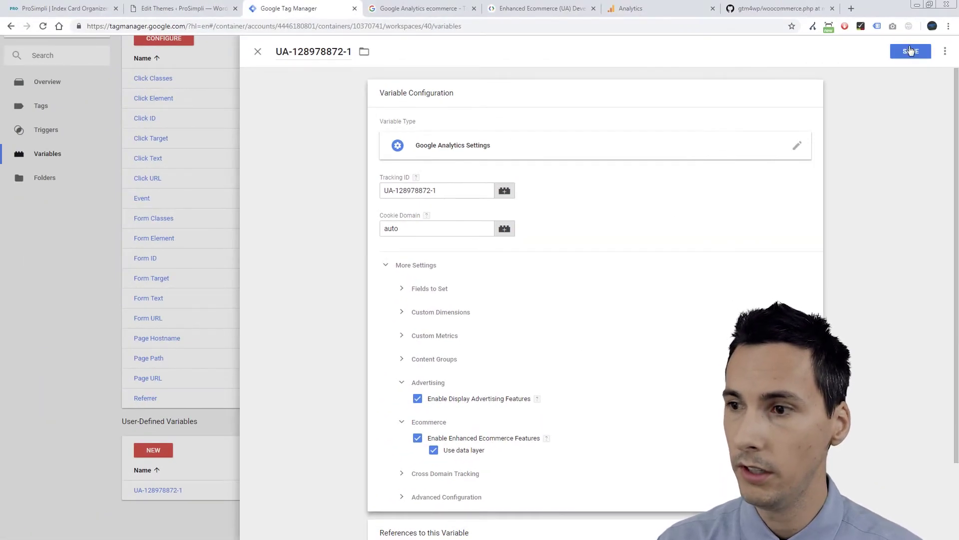
pyautogui.click(910, 50)
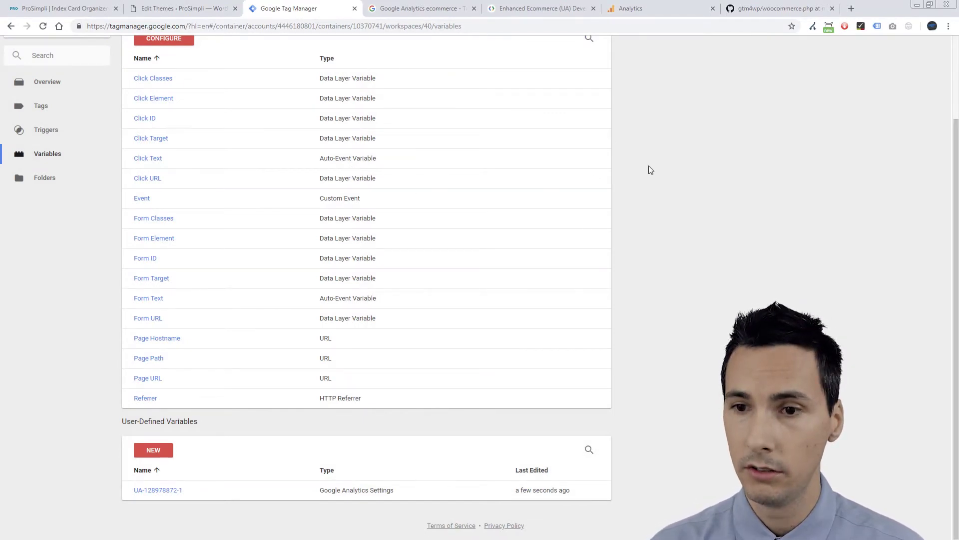
pyautogui.scroll(2, 651, 169)
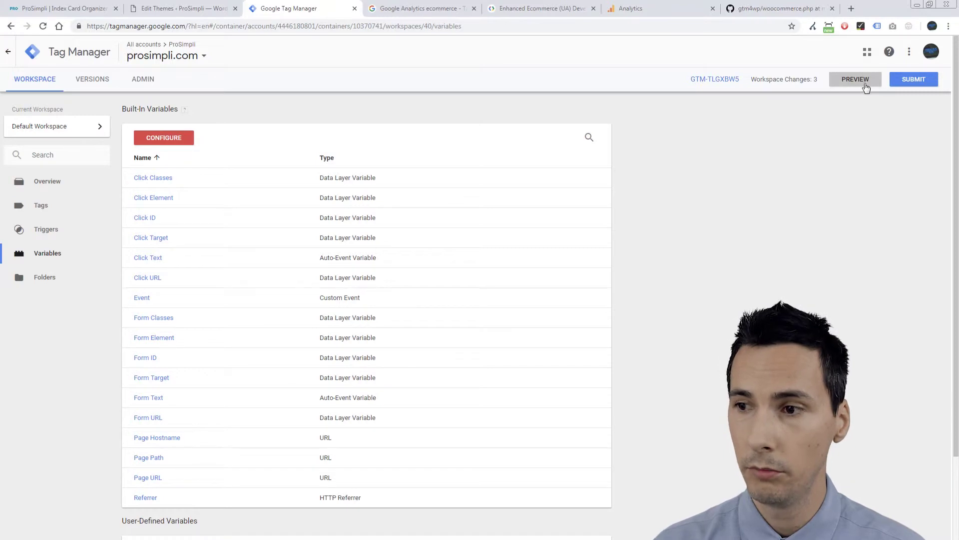
# Start preview mode, close the theme editor tab and return to the ProSimpli homepage.
pyautogui.click(856, 80)
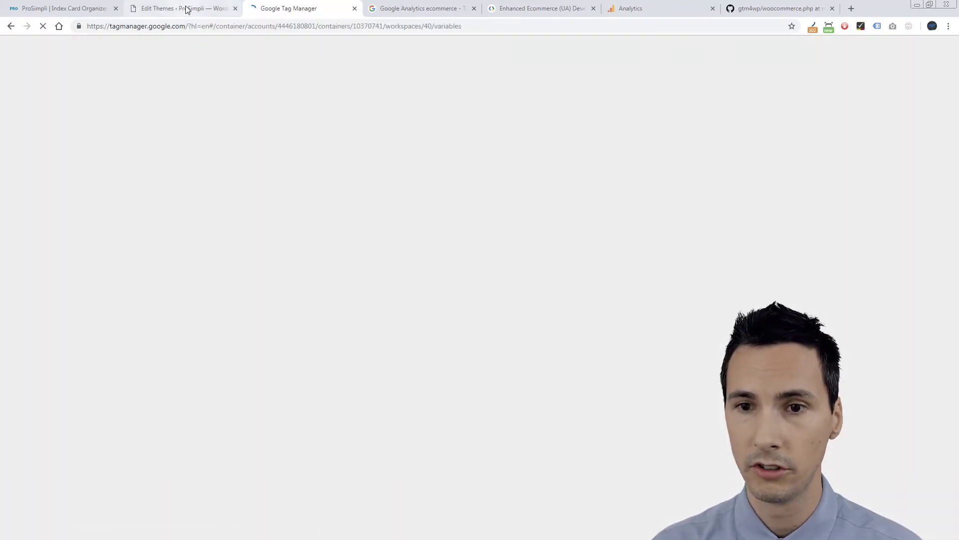
pyautogui.click(187, 10)
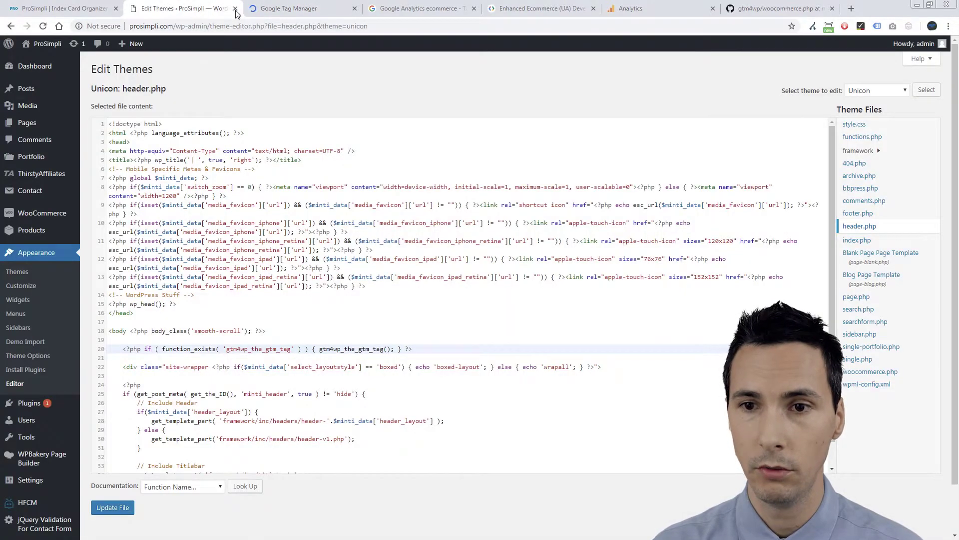
pyautogui.click(235, 10)
pyautogui.click(90, 9)
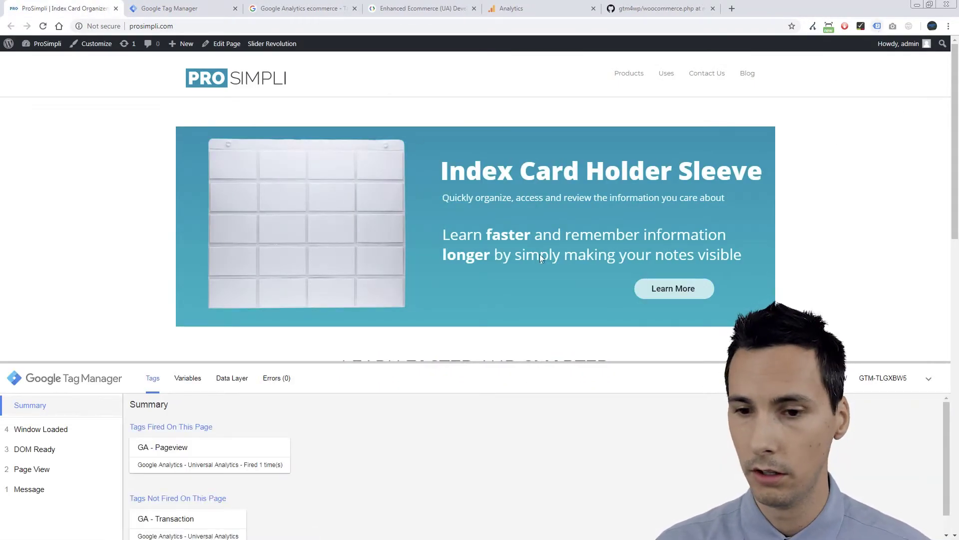
# Check in the debug panel that GA - Transaction has not fired on the homepage.
pyautogui.scroll(-1, 207, 508)
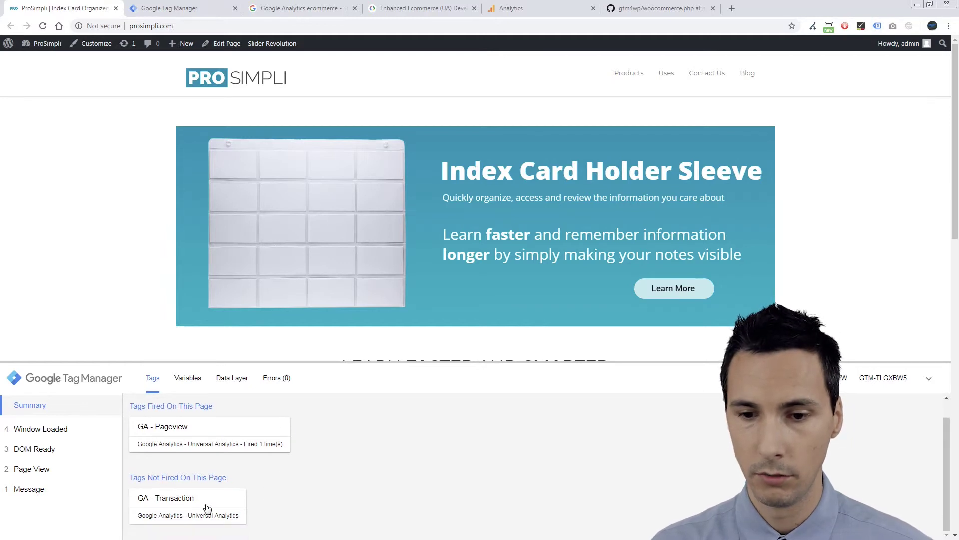
pyautogui.click(207, 509)
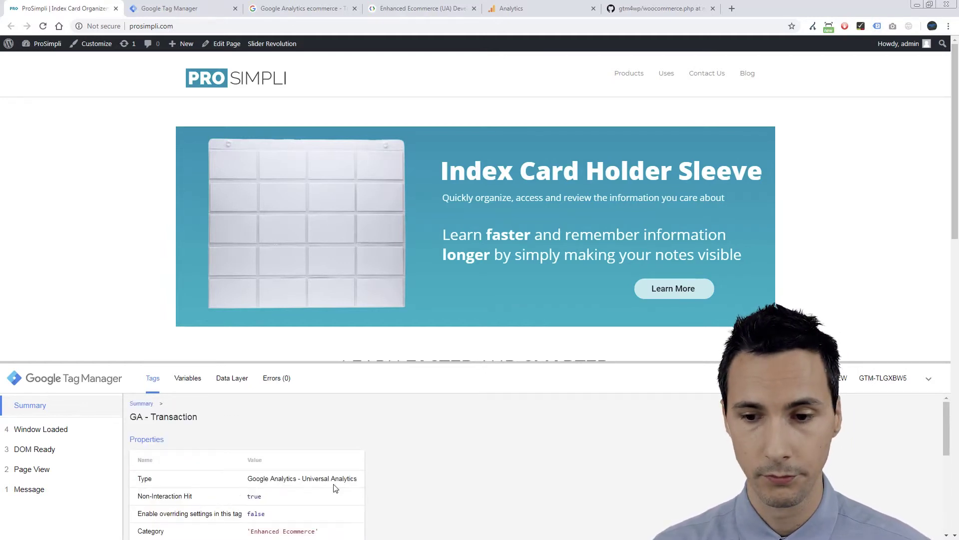
pyautogui.scroll(-5, 333, 487)
pyautogui.scroll(5, 333, 485)
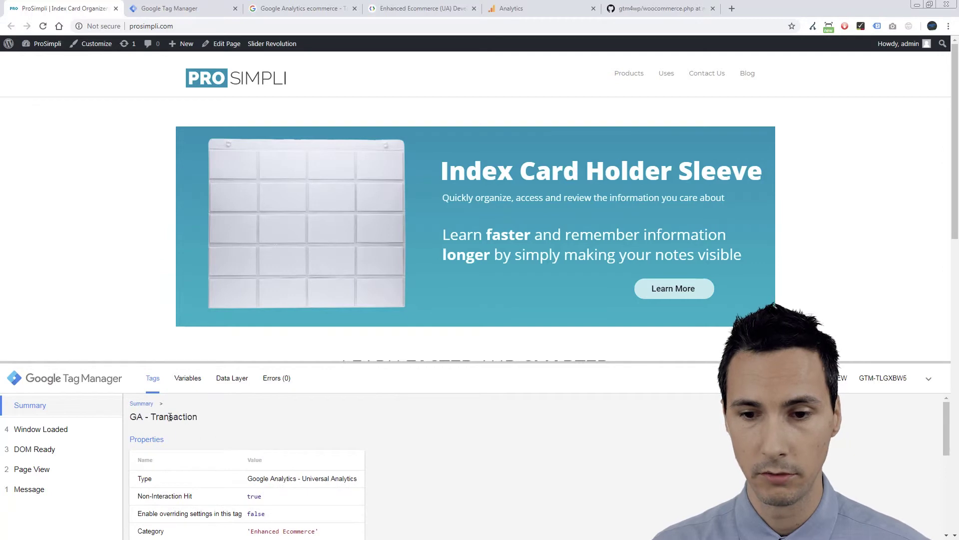
pyautogui.click(150, 404)
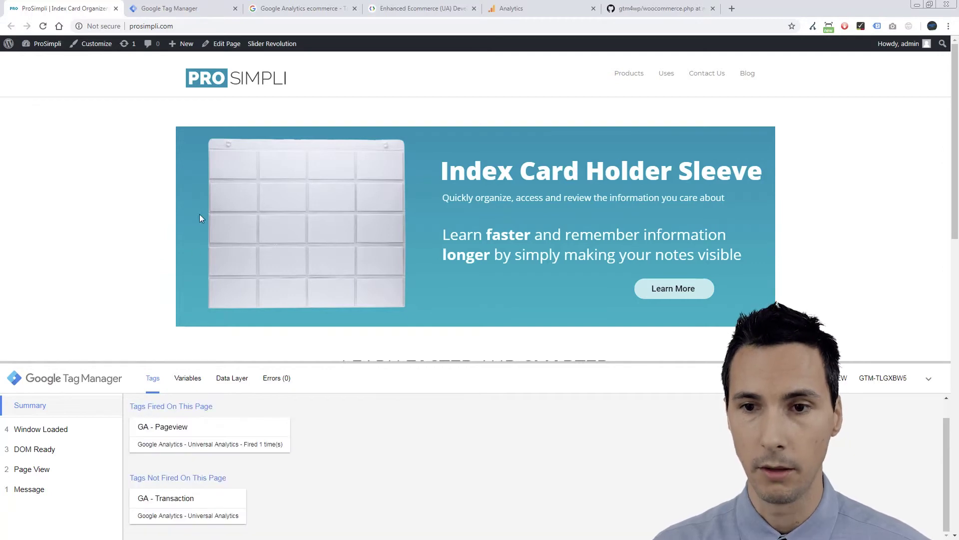
pyautogui.click(628, 76)
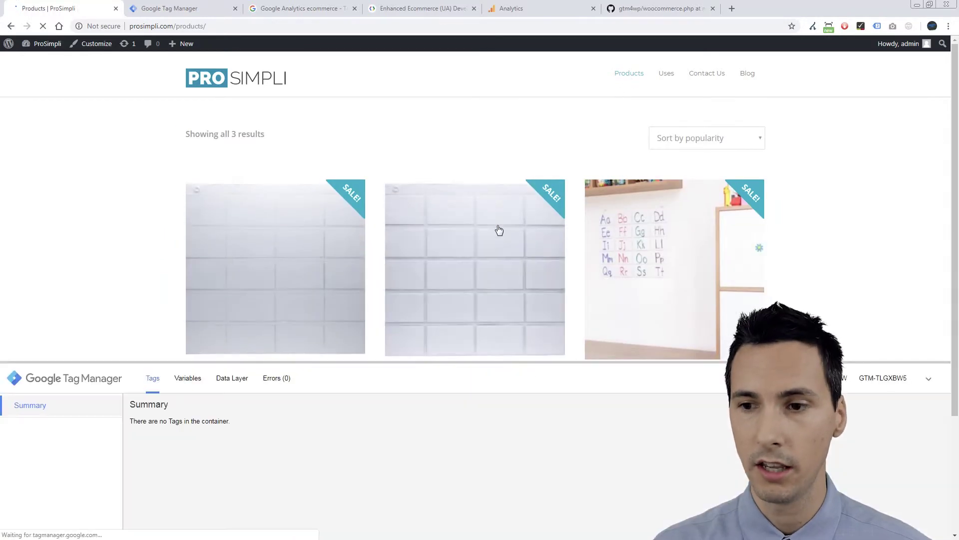
# Add the index card sleeve and two of Another Product to the cart.
pyautogui.click(497, 229)
pyautogui.scroll(-5, 535, 310)
pyautogui.click(561, 324)
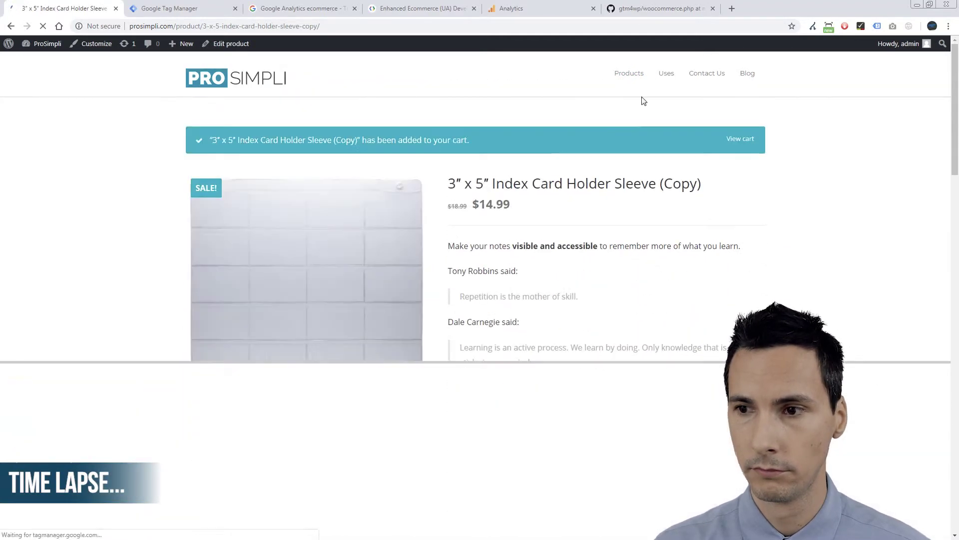
pyautogui.click(629, 73)
pyautogui.click(664, 264)
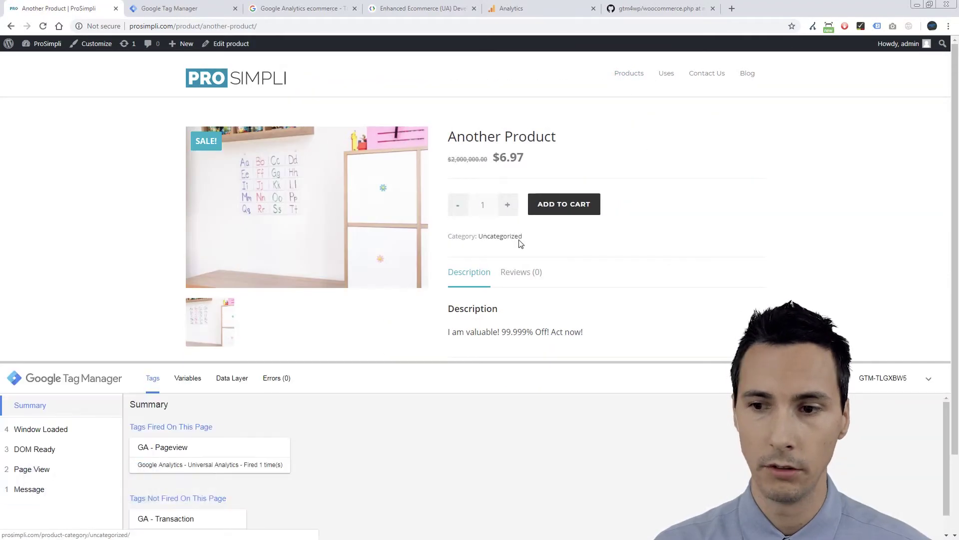
pyautogui.click(507, 210)
pyautogui.click(543, 210)
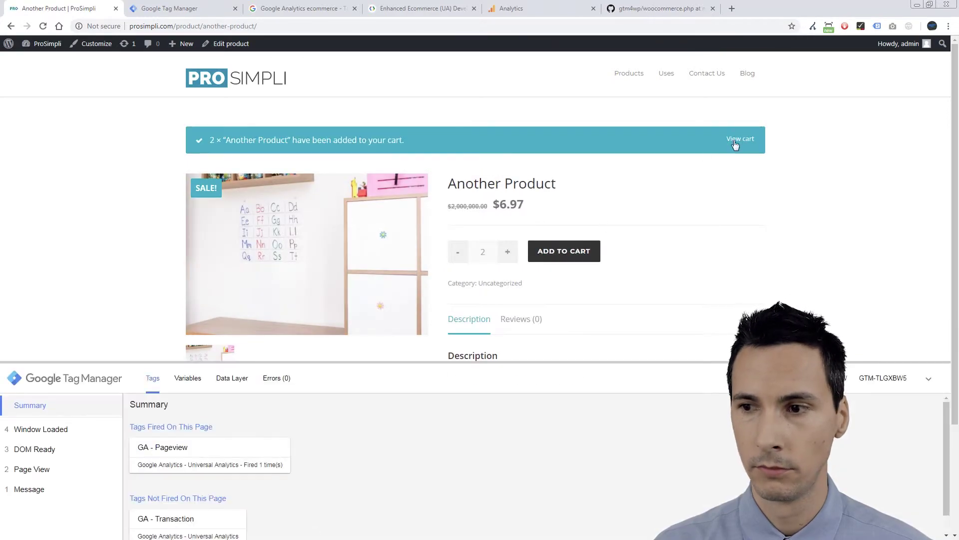
# Check out from the cart with the PayPal sandbox, approve payment and return to the store.
pyautogui.click(740, 139)
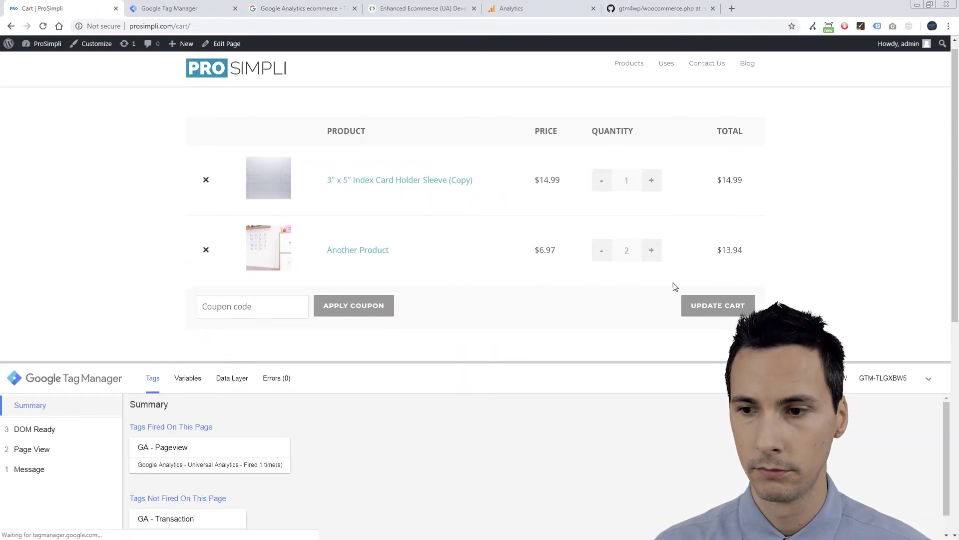
pyautogui.scroll(-6, 672, 285)
pyautogui.click(695, 233)
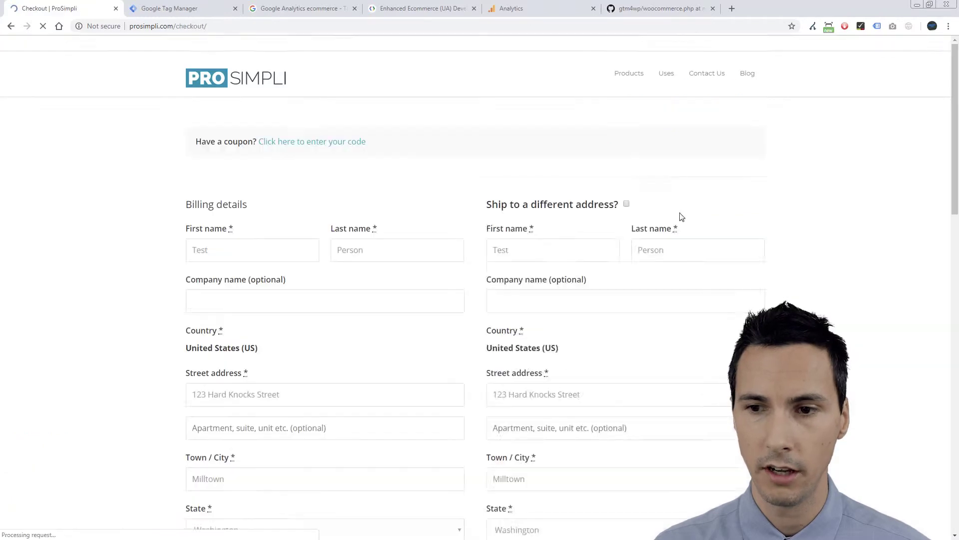
pyautogui.click(479, 252)
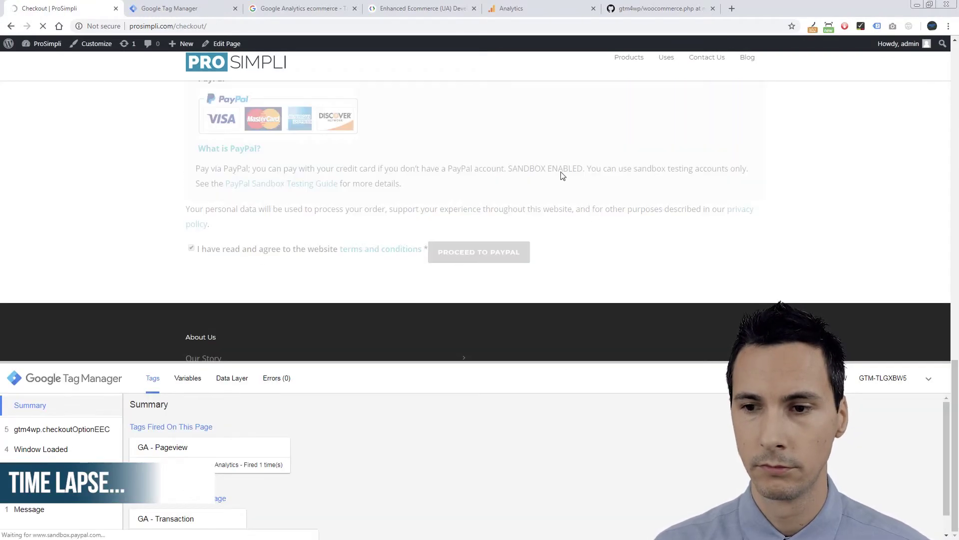
pyautogui.click(500, 268)
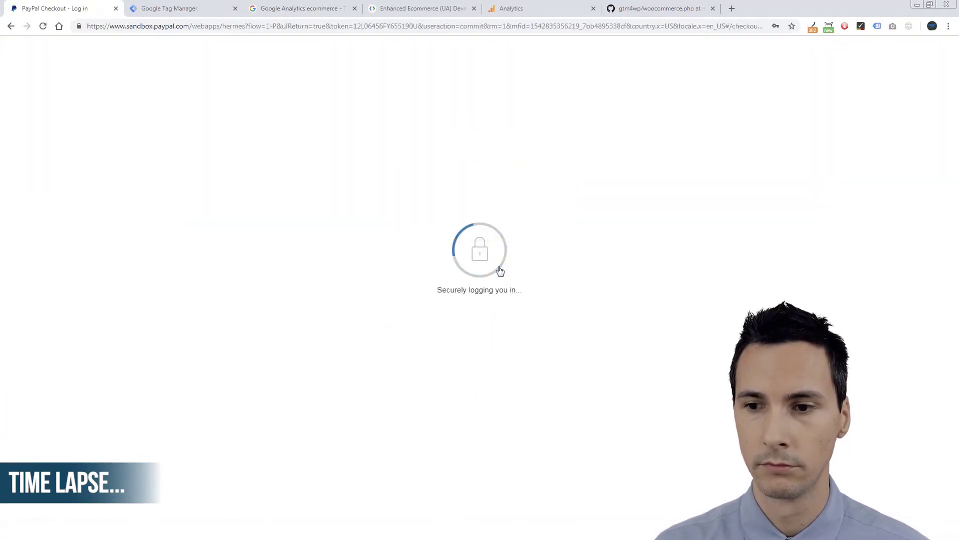
pyautogui.click(393, 450)
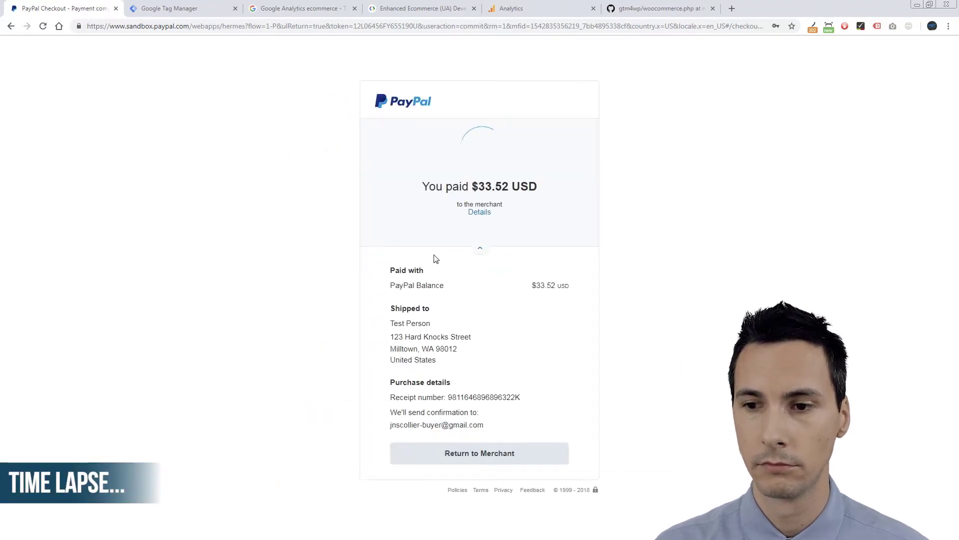
pyautogui.click(498, 457)
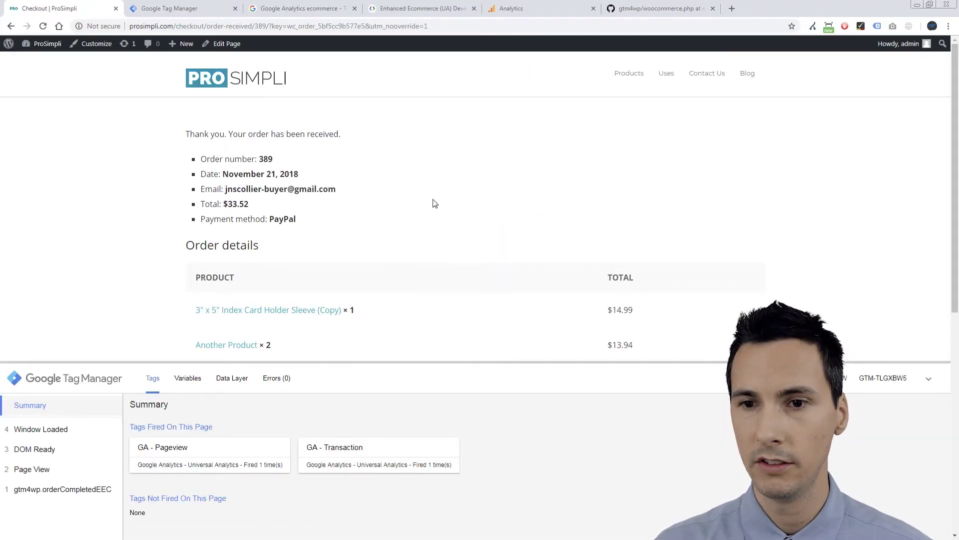
# Highlight checkout/order-received in the address bar and enlarge the debug panel to fill the view.
pyautogui.moveTo(254, 25); pyautogui.dragTo(211, 24)
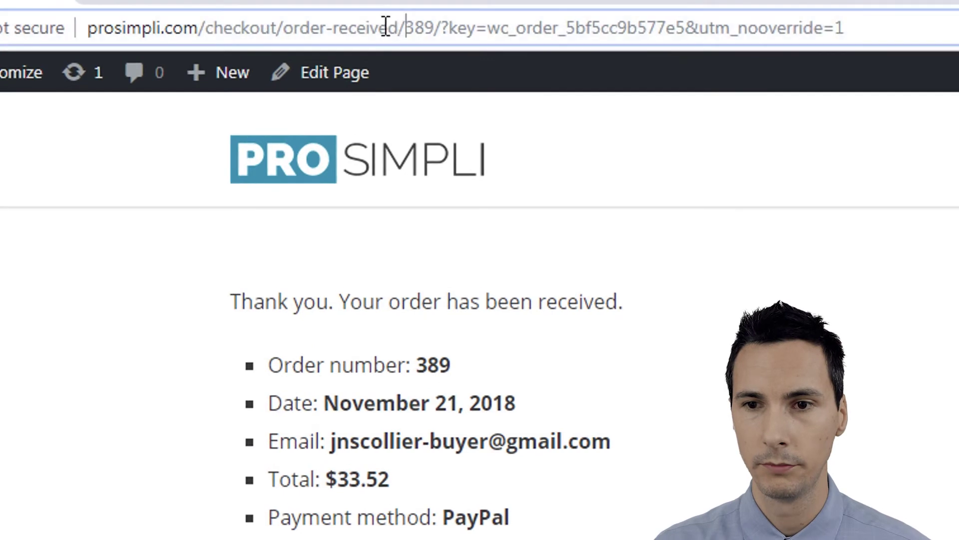
pyautogui.moveTo(293, 25); pyautogui.dragTo(214, 25)
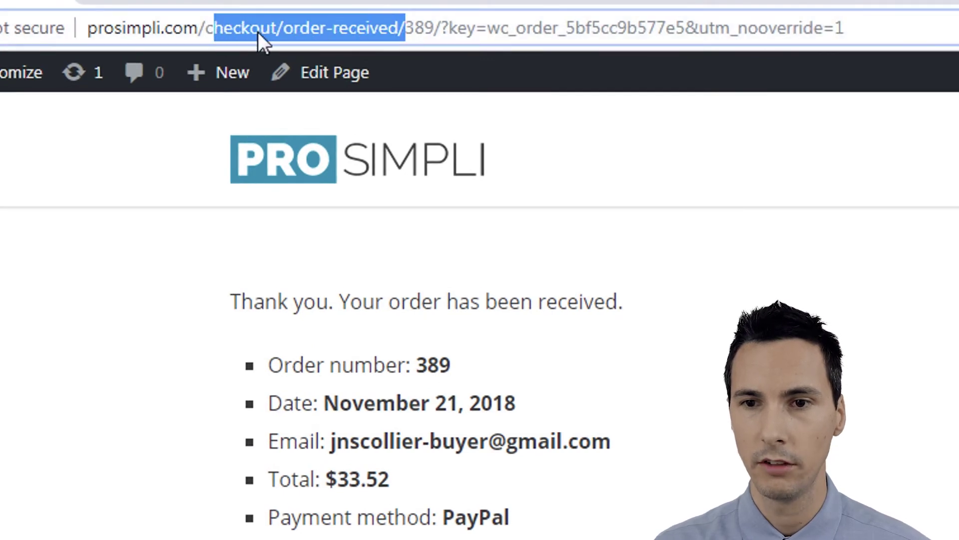
pyautogui.click(953, 445)
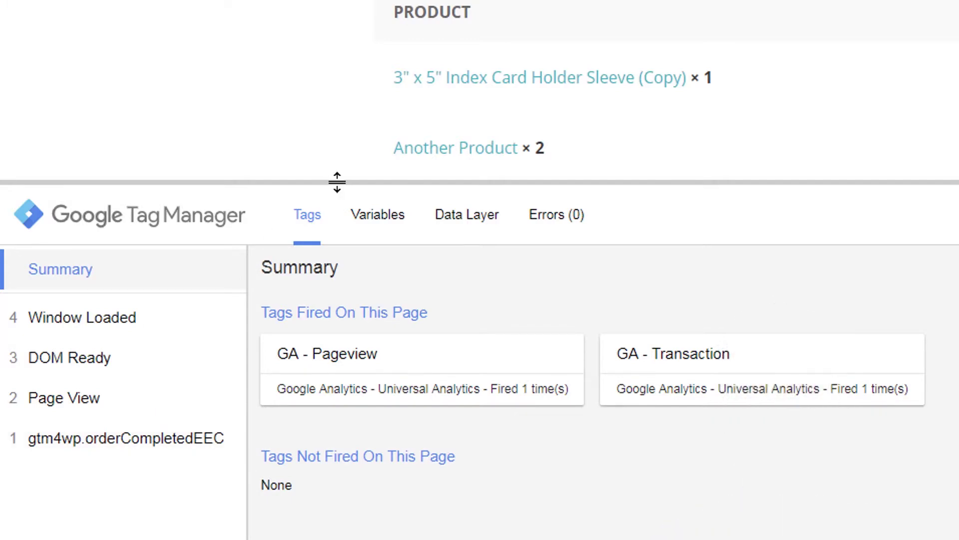
pyautogui.moveTo(336, 181); pyautogui.dragTo(337, 0)
pyautogui.scroll(-2, 225, 51)
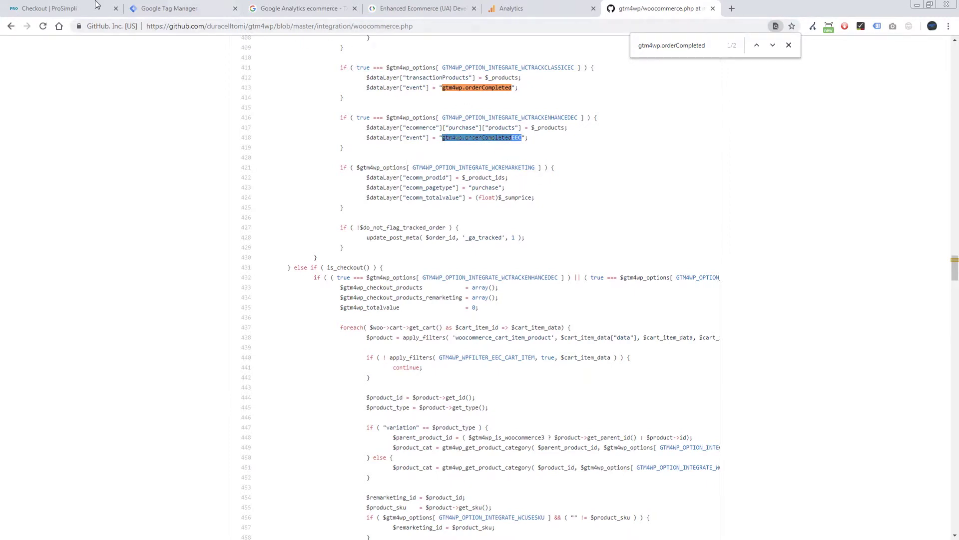
# Return to the ProSimpli order confirmation page.
pyautogui.click(70, 8)
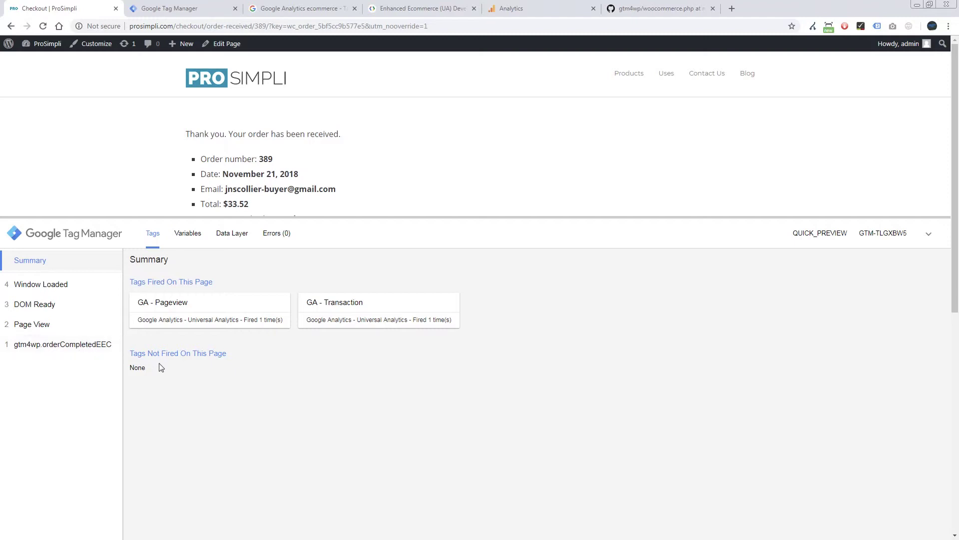
# Inspect GA - Transaction under gtm4wp.orderCompletedEEC, checking the /checkout/order-received firing condition.
pyautogui.click(356, 318)
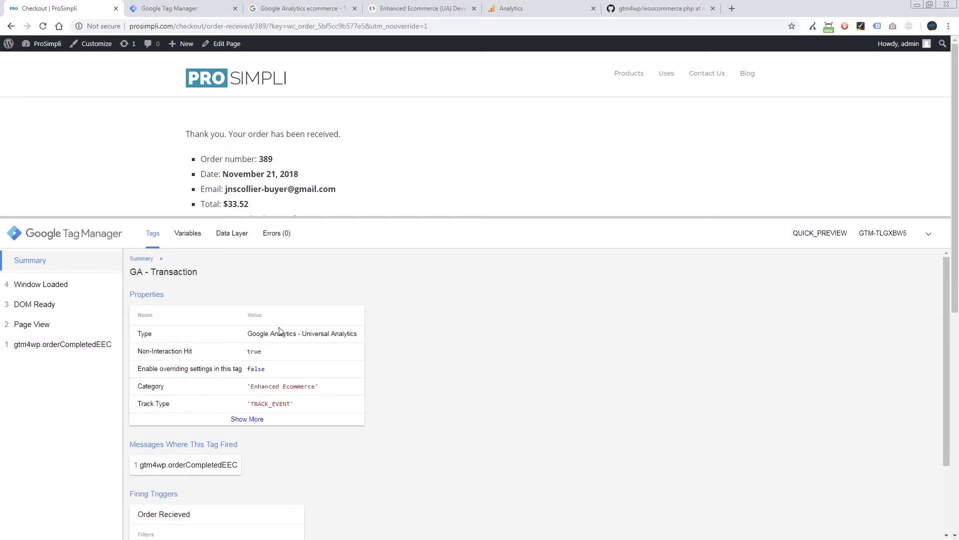
pyautogui.scroll(-2, 314, 358)
pyautogui.scroll(2, 272, 355)
pyautogui.scroll(-2, 268, 381)
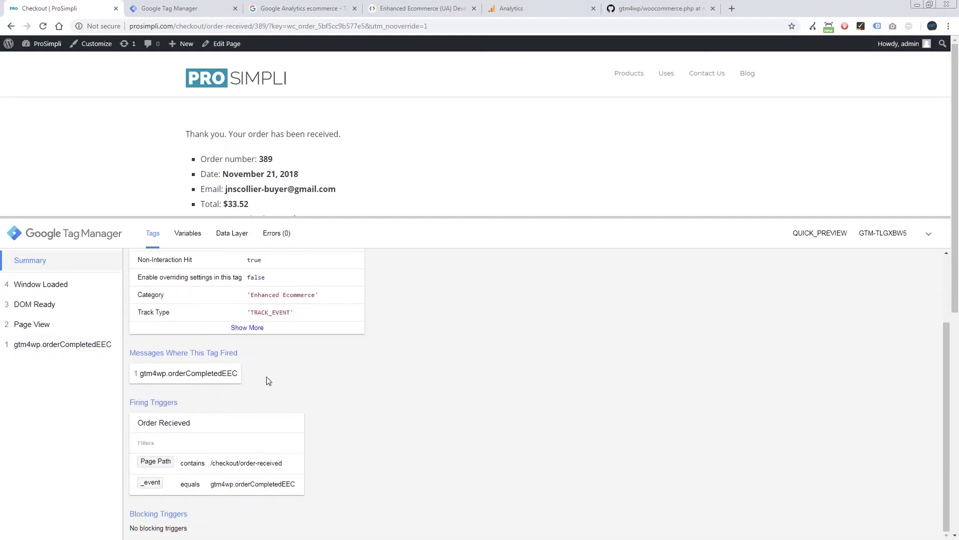
pyautogui.click(90, 347)
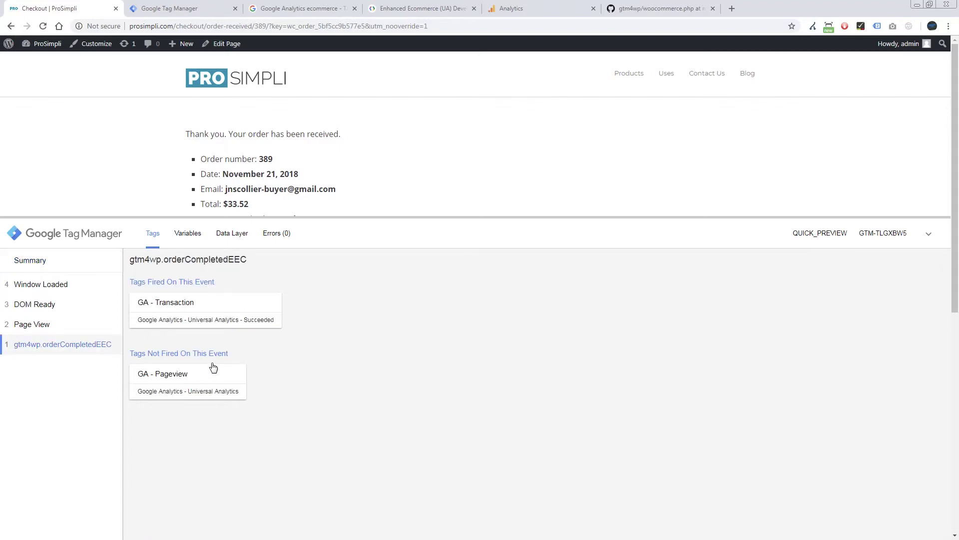
pyautogui.click(225, 323)
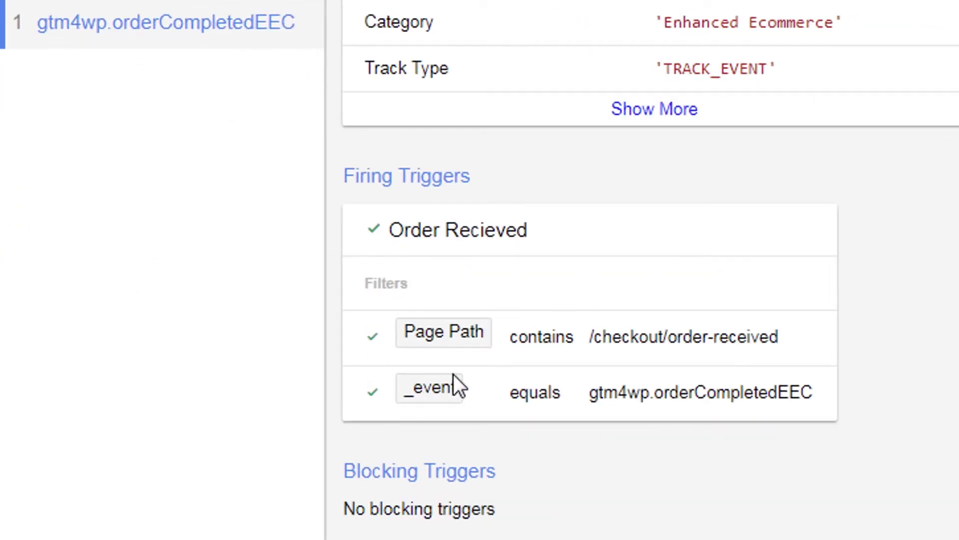
pyautogui.moveTo(770, 348); pyautogui.dragTo(601, 350)
pyautogui.click(602, 350)
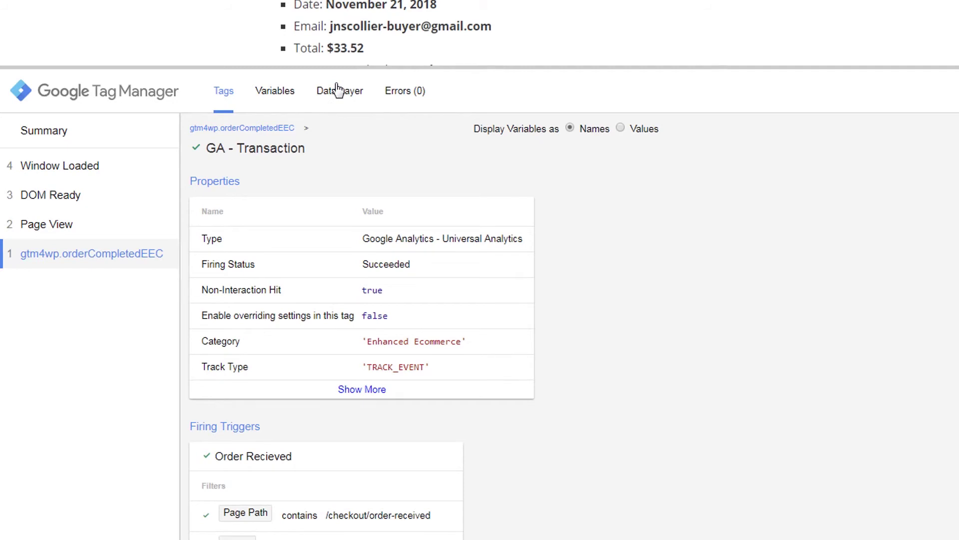
# Review the event's data layer purchase object, highlighting the second product's quantity of 2.
pyautogui.click(338, 91)
pyautogui.scroll(-2, 462, 246)
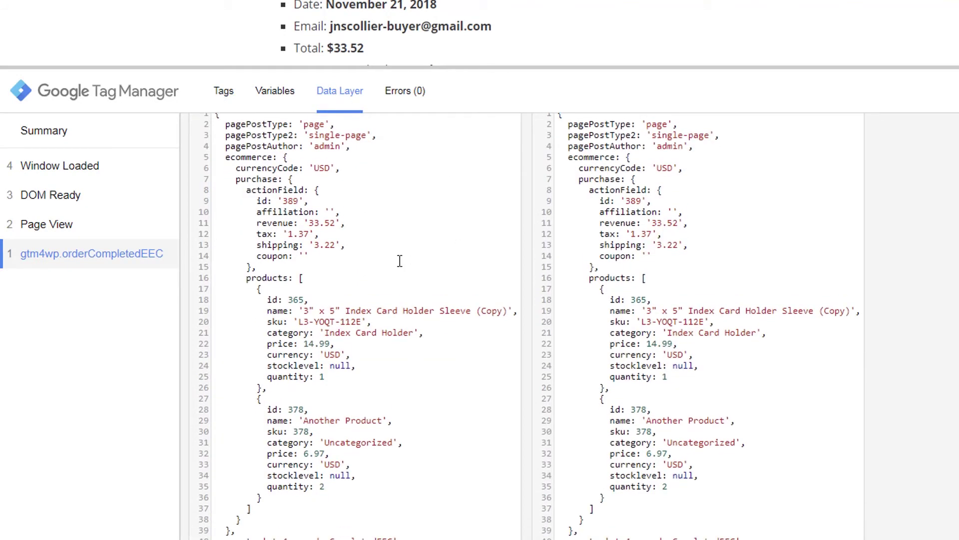
pyautogui.scroll(-1, 400, 261)
pyautogui.scroll(2, 400, 260)
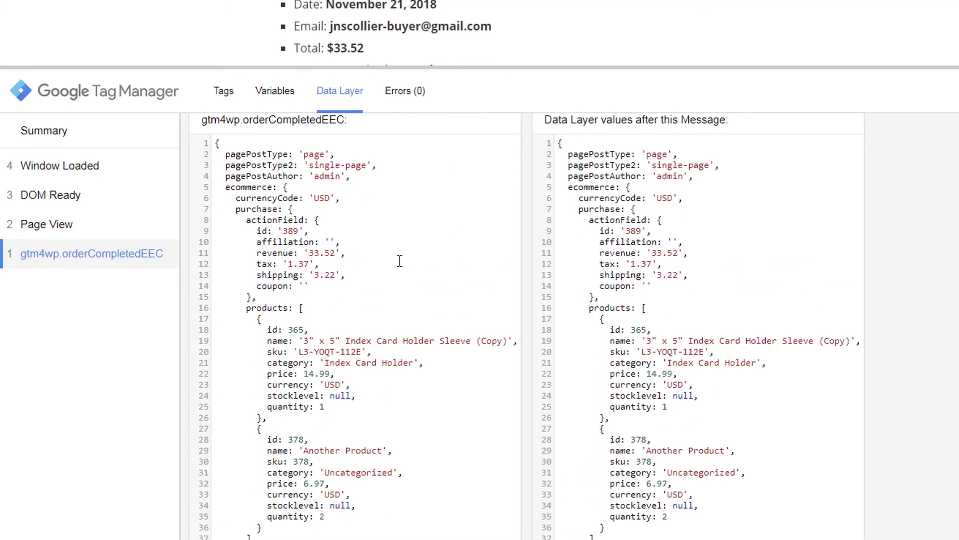
pyautogui.scroll(-5, 400, 260)
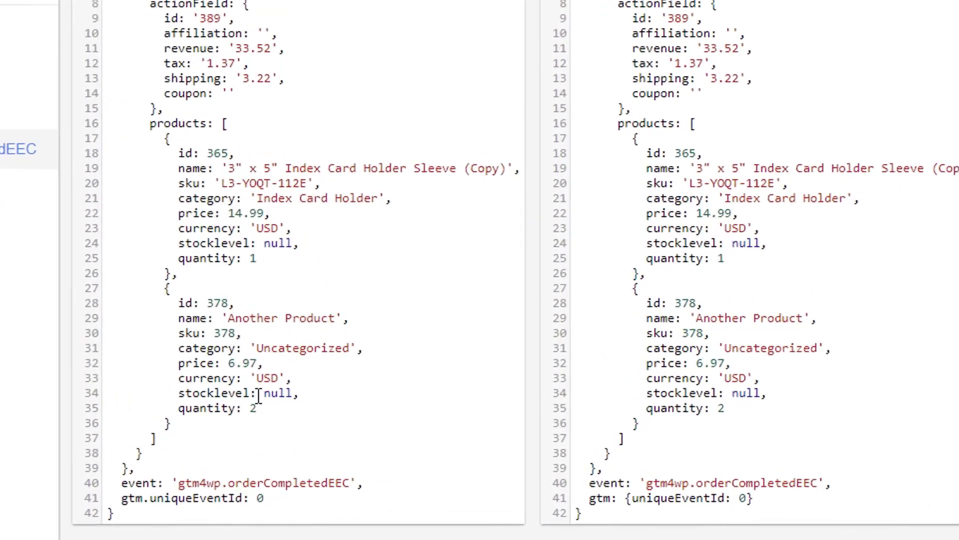
pyautogui.doubleClick(250, 409)
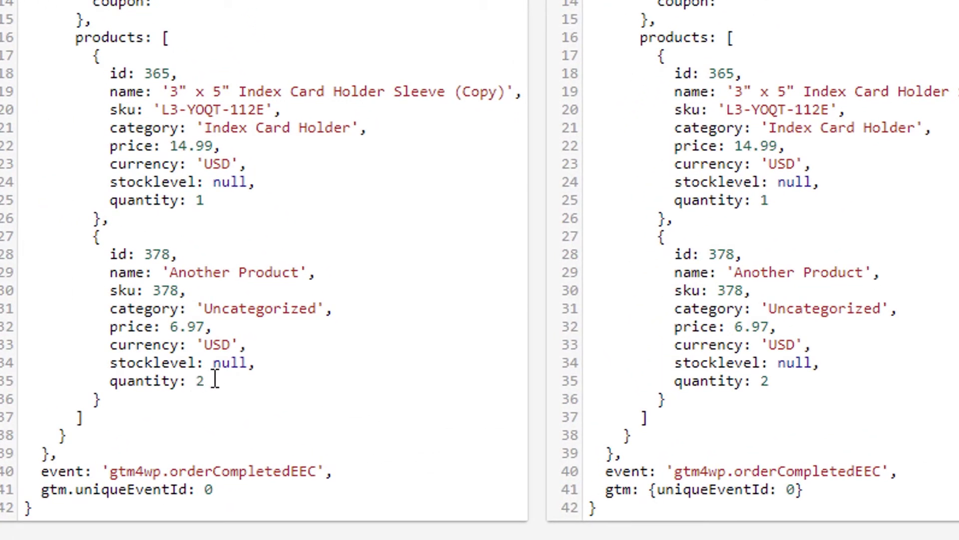
pyautogui.moveTo(215, 379); pyautogui.dragTo(133, 254)
pyautogui.click(195, 196)
pyautogui.scroll(3, 348, 152)
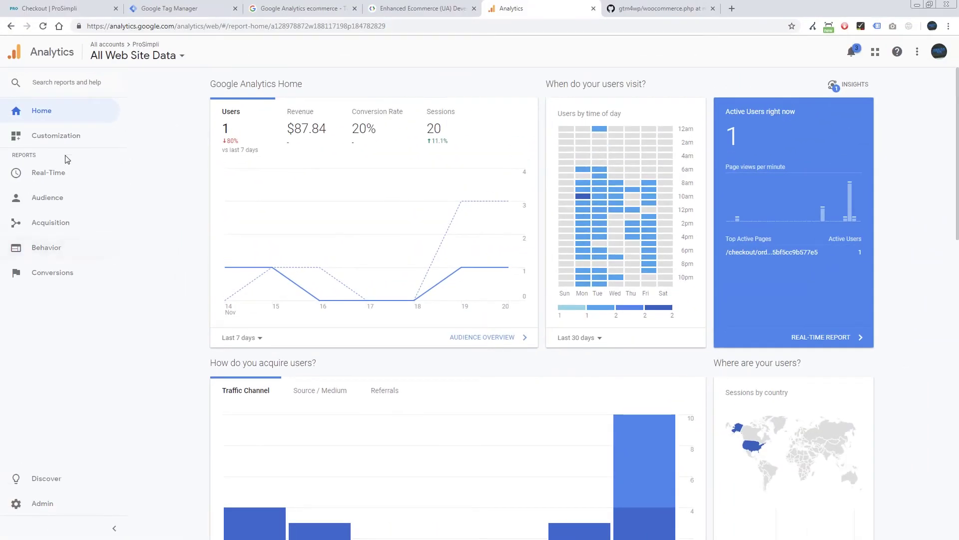
# Open Real-Time > Events to see the one Enhanced Ecommerce / Transaction event.
pyautogui.click(65, 177)
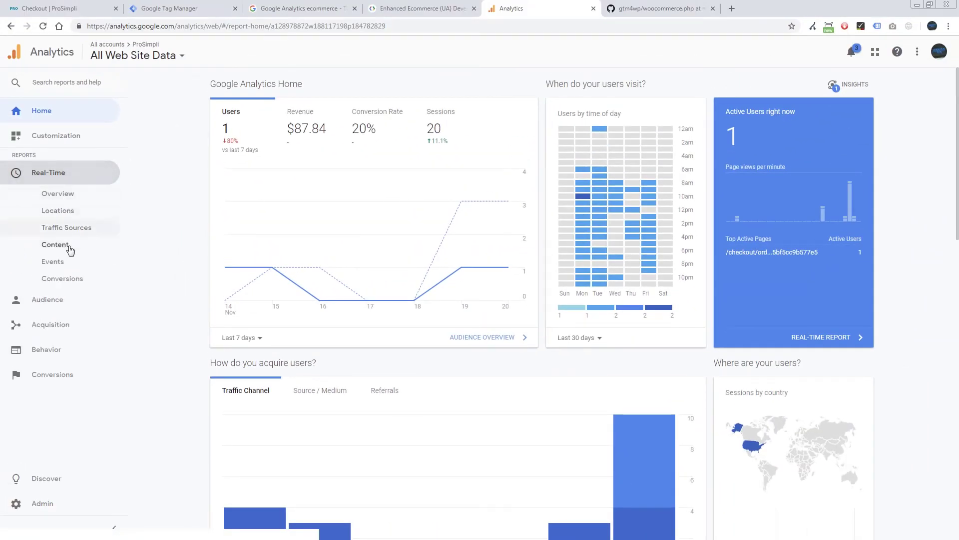
pyautogui.click(70, 261)
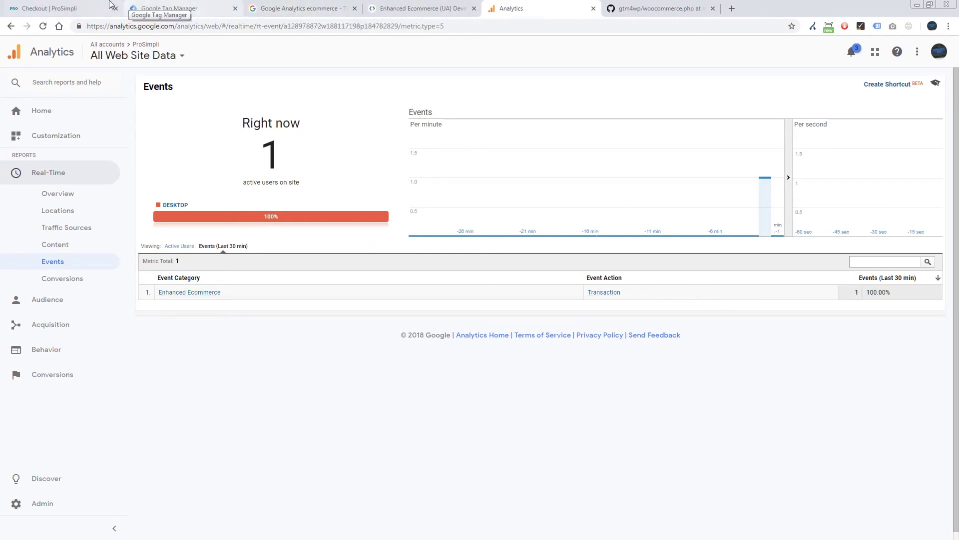
# Bring back the order-received page showing the gtm4wp.orderCompletedEEC data layer with revenue 33.52.
pyautogui.click(86, 10)
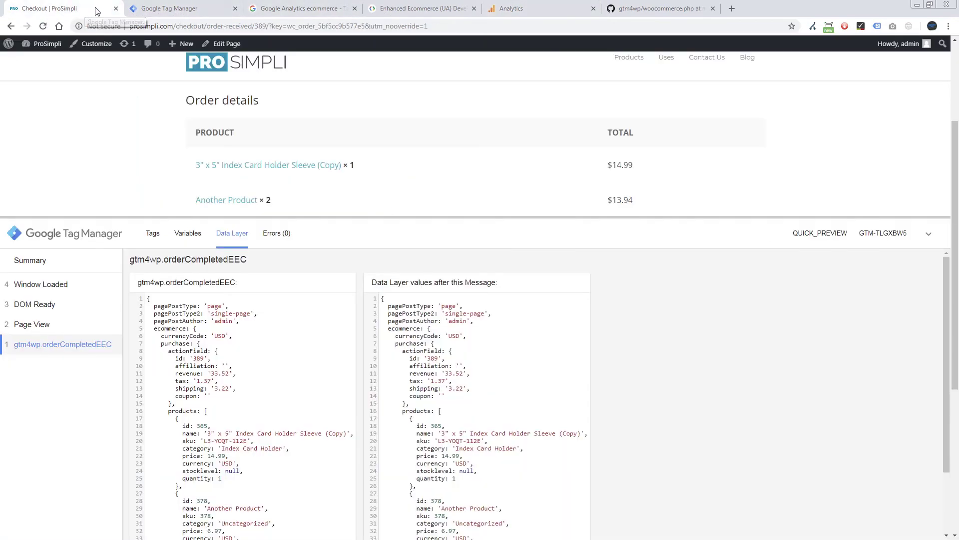
pyautogui.click(215, 10)
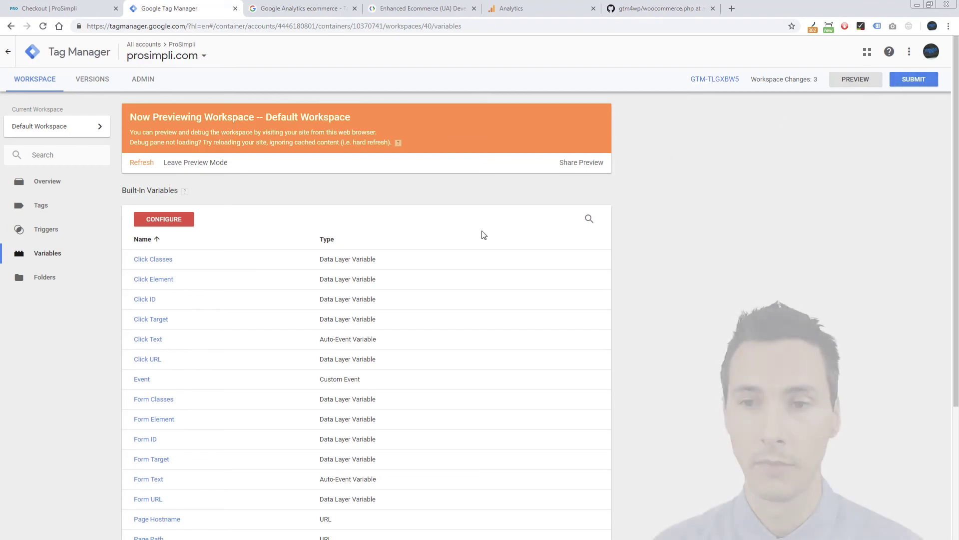
pyautogui.hotkey('ctrl', '1')
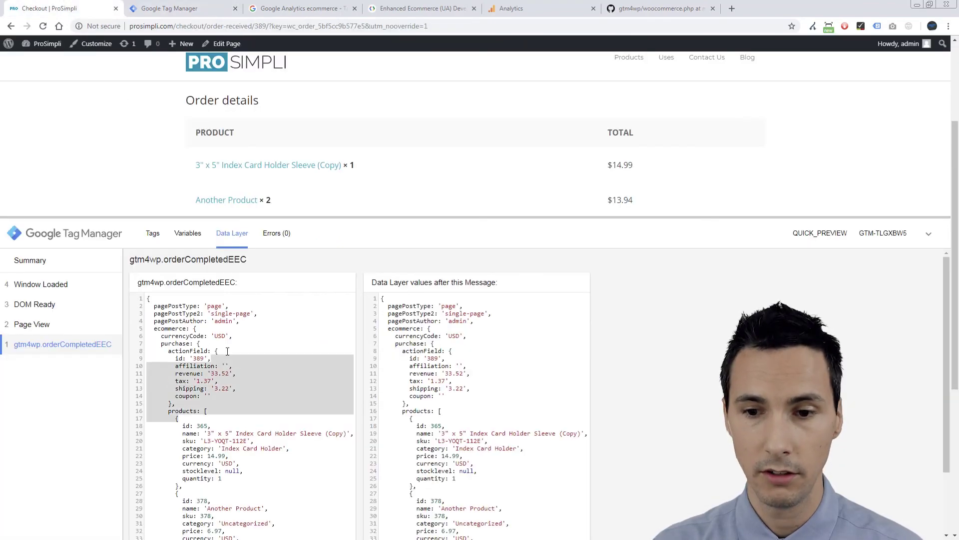